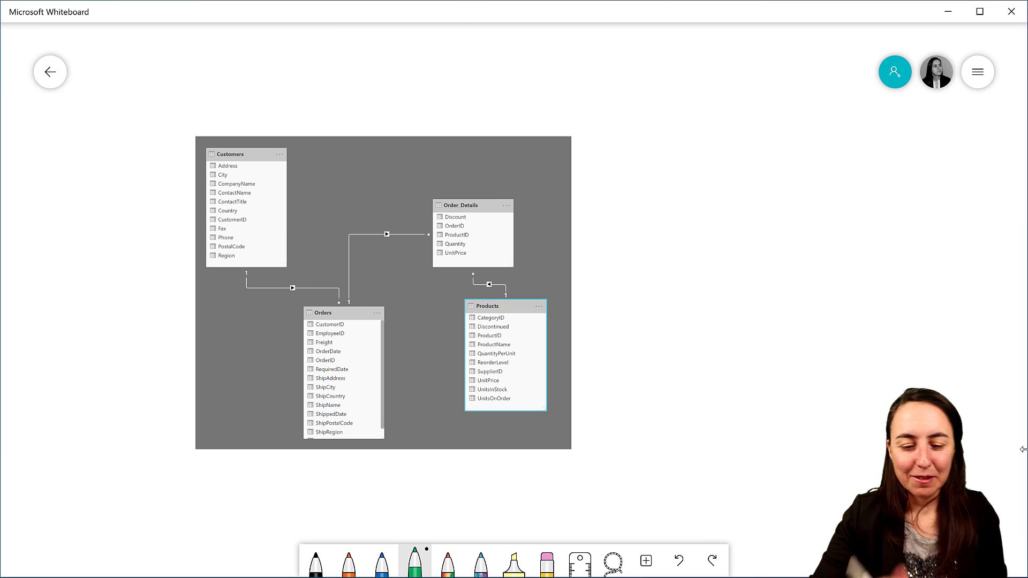
- Write 'data model' in green above the diagram
left_click_drag(482, 509, 461, 528)
mouse_move(295, 99)
left_mouse_down()
mouse_move(317, 81)
mouse_move(317, 114)
left_mouse_up()
left_click_drag(318, 78, 321, 114)
mouse_move(313, 97)
left_mouse_down()
mouse_move(336, 92)
mouse_move(342, 106)
mouse_move(381, 113)
mouse_move(397, 96)
mouse_move(424, 104)
left_mouse_up()
left_click_drag(431, 97, 453, 107)
- Circle the Orders and Order_Details tables in green and trace the link between them
mouse_move(347, 318)
left_mouse_down()
mouse_move(367, 446)
mouse_move(274, 461)
mouse_move(279, 331)
mouse_move(324, 319)
left_mouse_up()
mouse_move(412, 213)
left_mouse_down()
mouse_move(416, 283)
mouse_move(458, 284)
left_mouse_up()
mouse_move(329, 317)
left_mouse_down()
mouse_move(341, 253)
mouse_move(417, 248)
left_mouse_up()
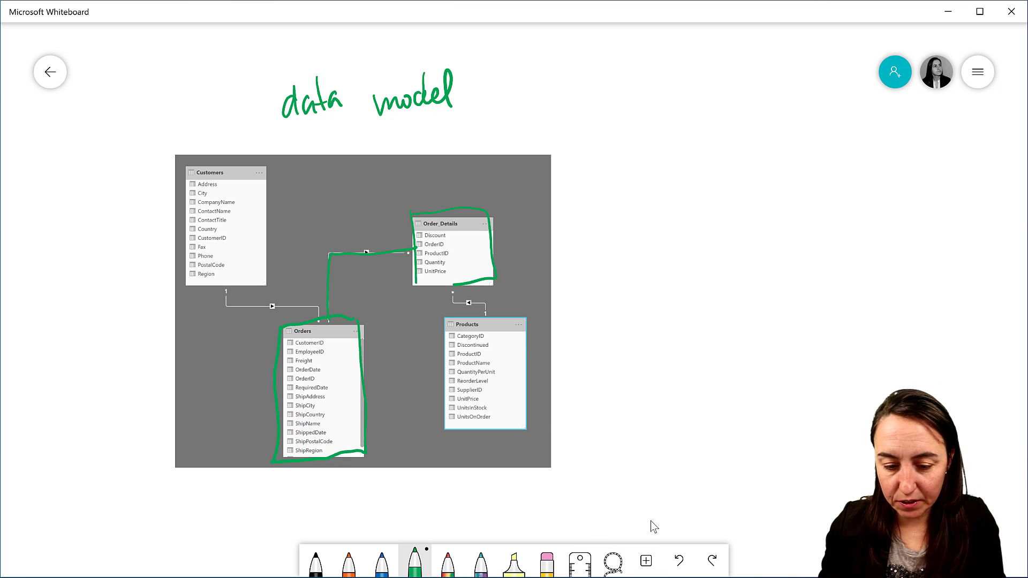
- Write the heading 'flat tables' at the top right
left_click_drag(681, 91, 673, 138)
mouse_move(690, 92)
left_mouse_down()
mouse_move(686, 124)
mouse_move(699, 127)
left_mouse_up()
left_click_drag(706, 98, 702, 126)
left_click_drag(696, 114, 732, 121)
left_click_drag(726, 103, 783, 115)
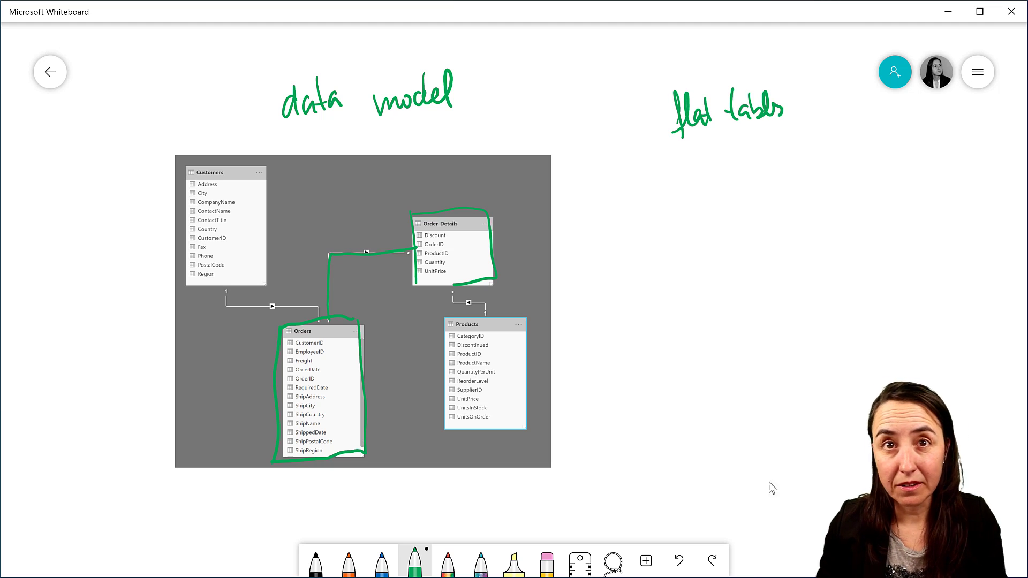
- Insert Capturie.PNG, enlarge it and place it under the 'flat tables' heading
left_click(647, 561)
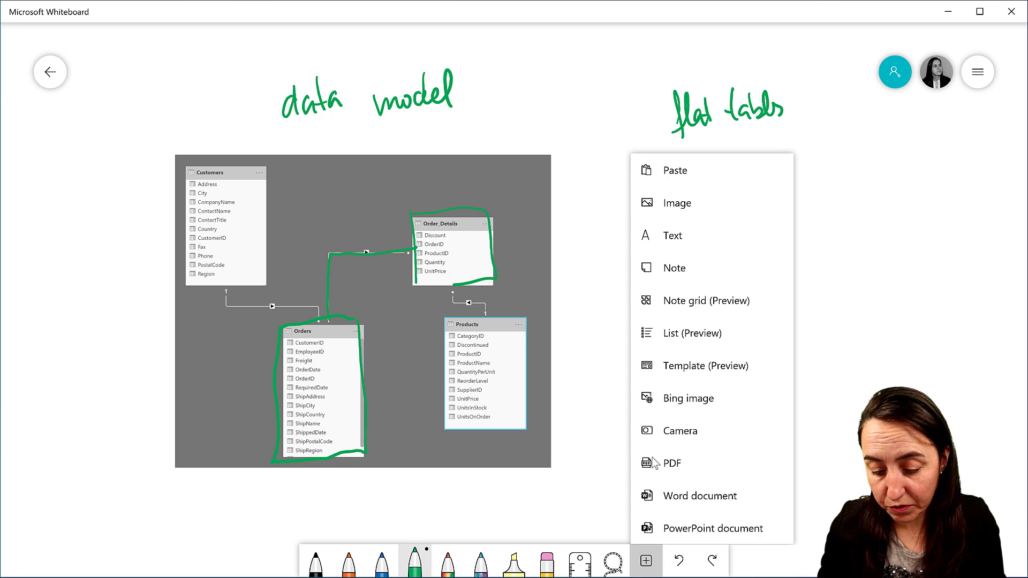
key("Return")
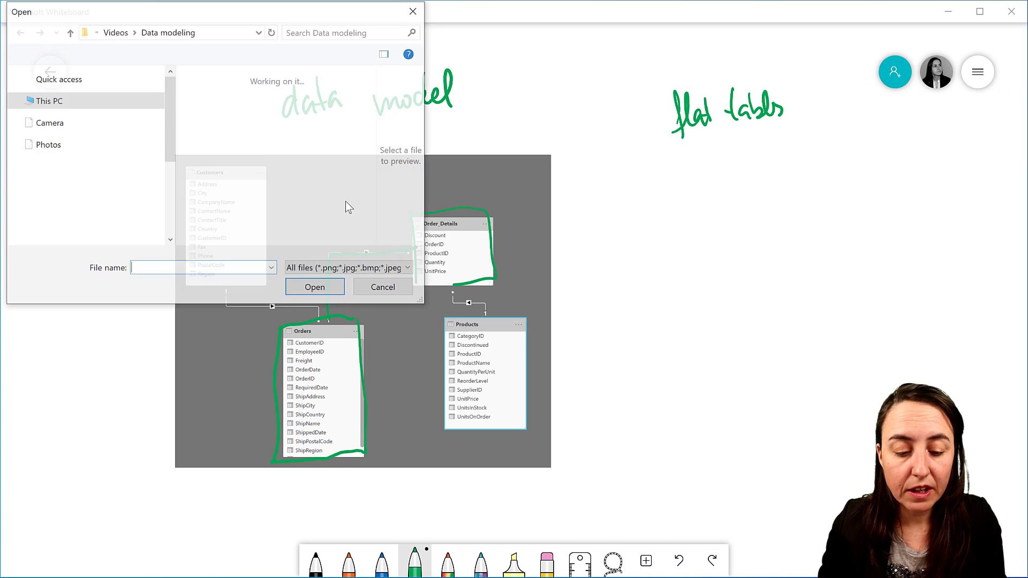
left_click(318, 198)
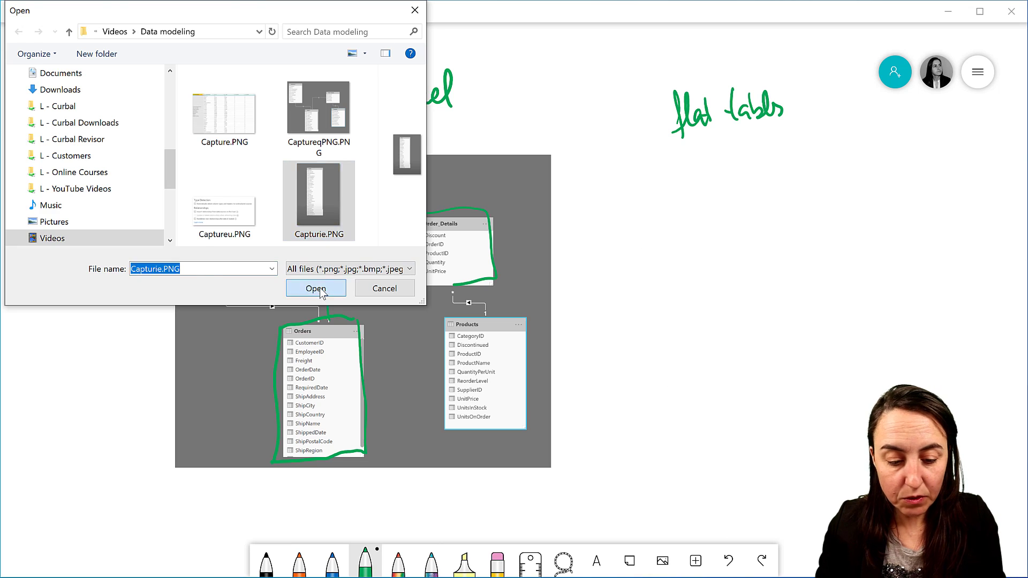
left_click(319, 288)
left_click(760, 332)
left_click_drag(762, 336, 792, 385)
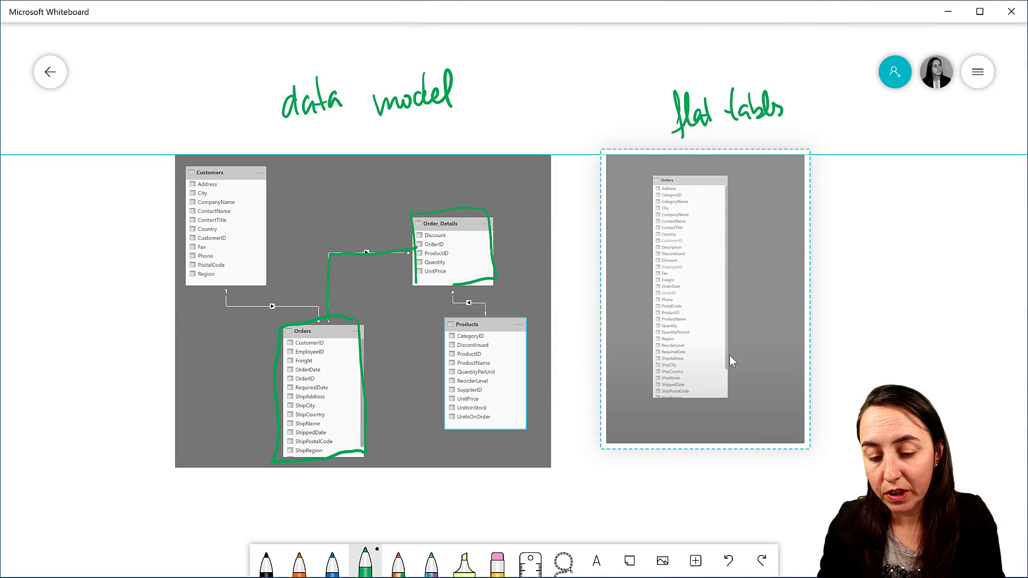
left_click_drag(730, 355, 748, 343)
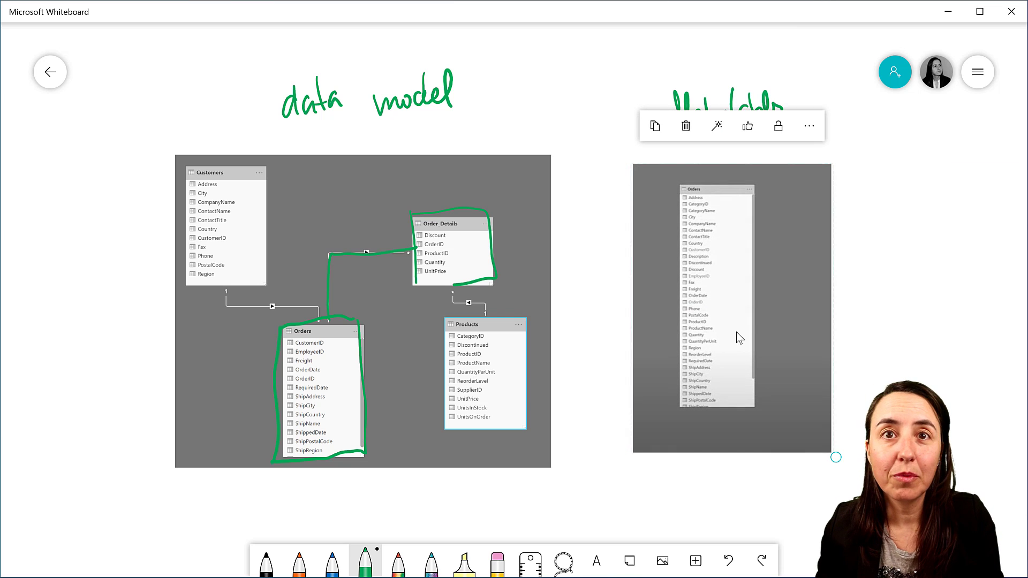
key("Escape")
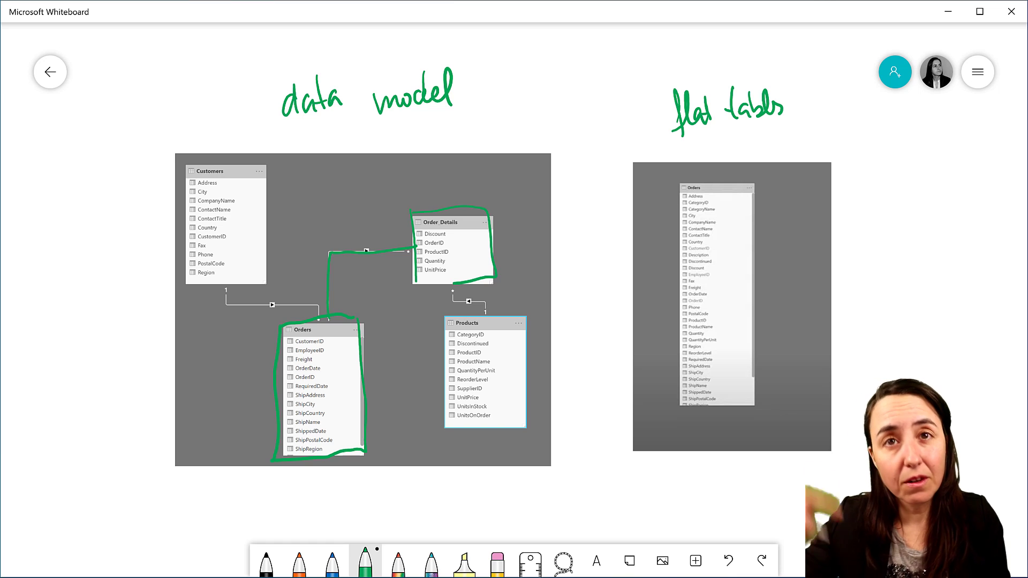
- Write '- poor performance' and '- poor usability' in green below the flat table image
mouse_move(662, 476)
left_mouse_down()
mouse_move(687, 486)
mouse_move(685, 471)
mouse_move(706, 478)
mouse_move(713, 464)
mouse_move(735, 491)
mouse_move(735, 474)
mouse_move(759, 482)
mouse_move(761, 469)
mouse_move(818, 461)
left_mouse_up()
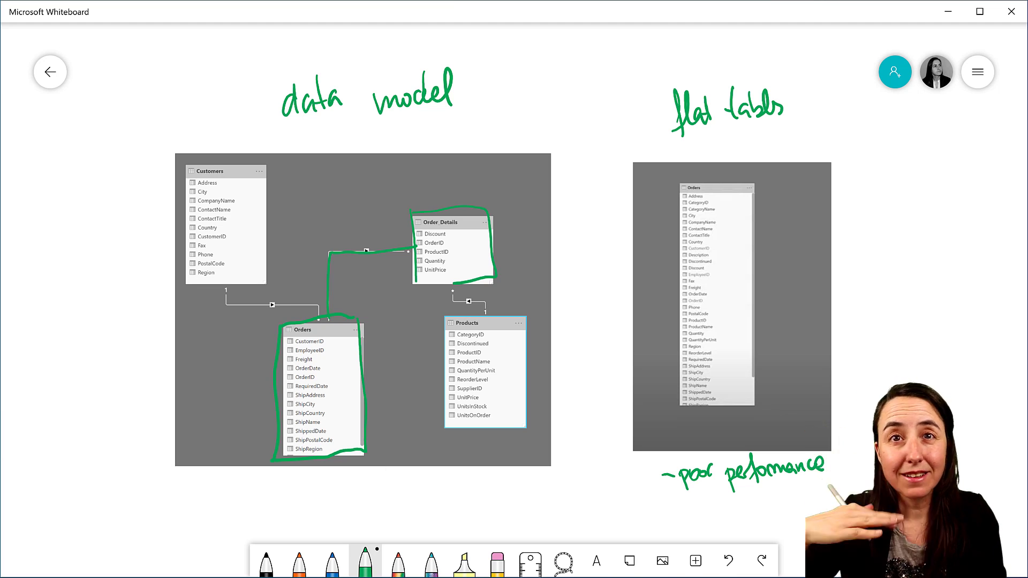
mouse_move(663, 511)
left_mouse_down()
mouse_move(686, 528)
mouse_move(693, 508)
left_mouse_up()
left_click_drag(694, 506, 749, 502)
mouse_move(754, 501)
left_mouse_down()
mouse_move(748, 513)
mouse_move(797, 505)
left_mouse_up()
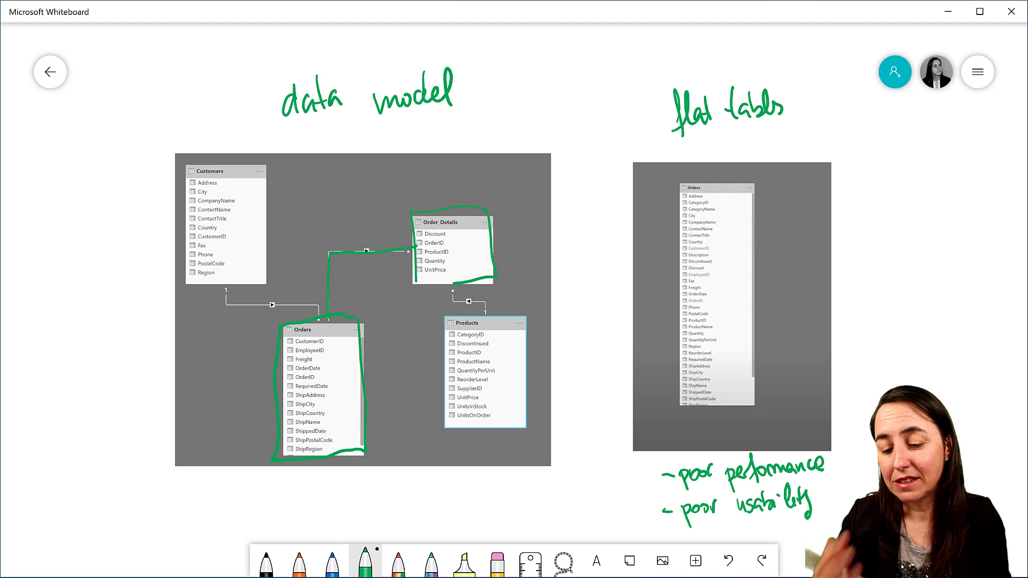
- Cross out the flat table image with an orange X
left_click(299, 563)
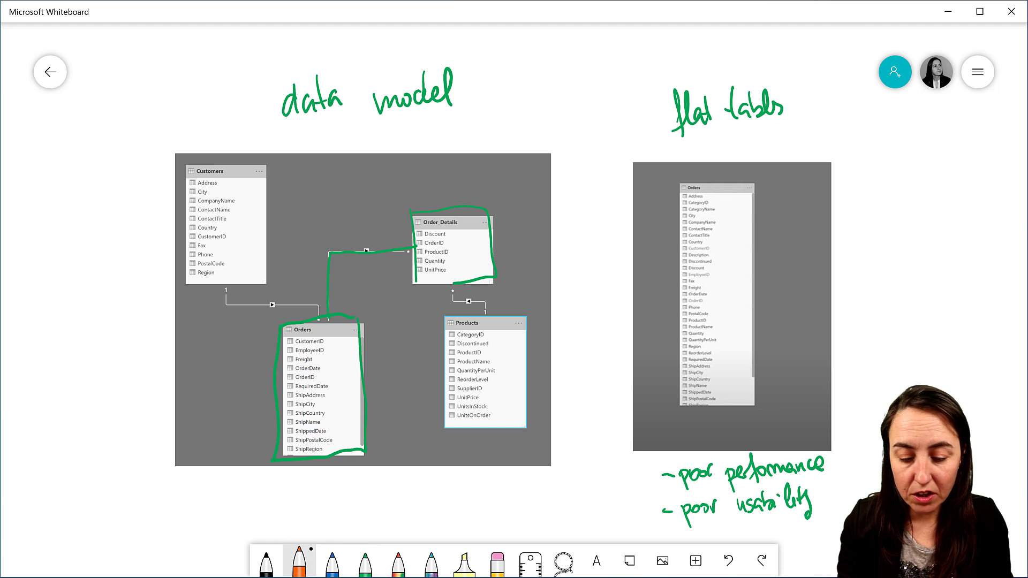
left_click_drag(660, 372, 803, 241)
left_click_drag(812, 365, 669, 247)
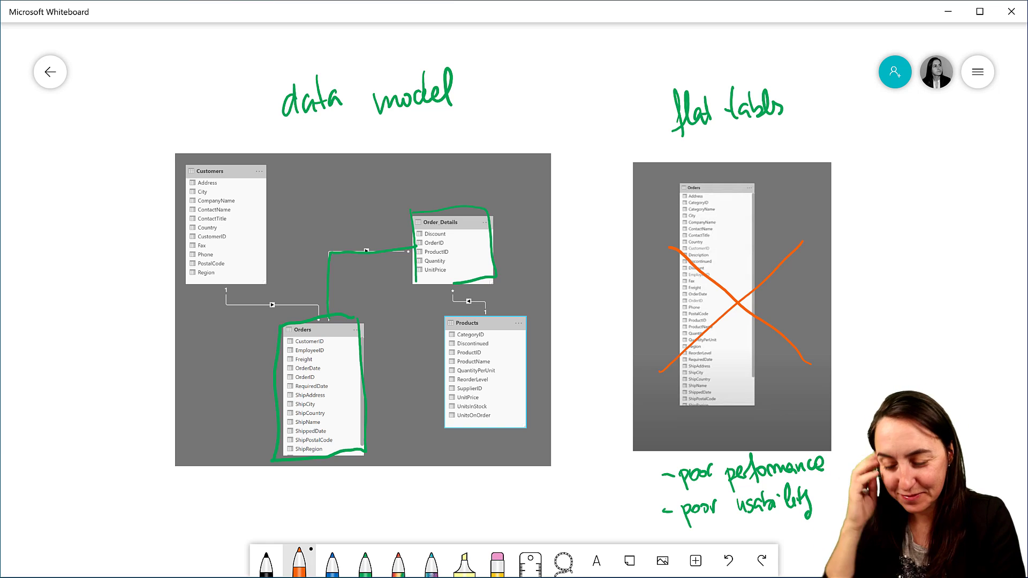
- Write '2 WAYS' in blue in the empty space right of the crossed-out table
left_click(332, 562)
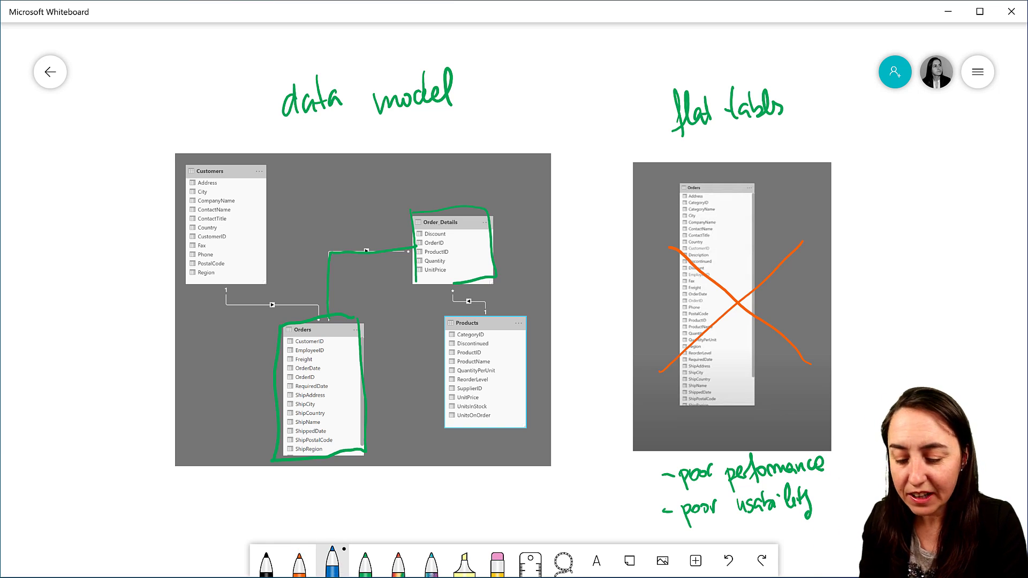
left_click_drag(536, 268, 43, 277)
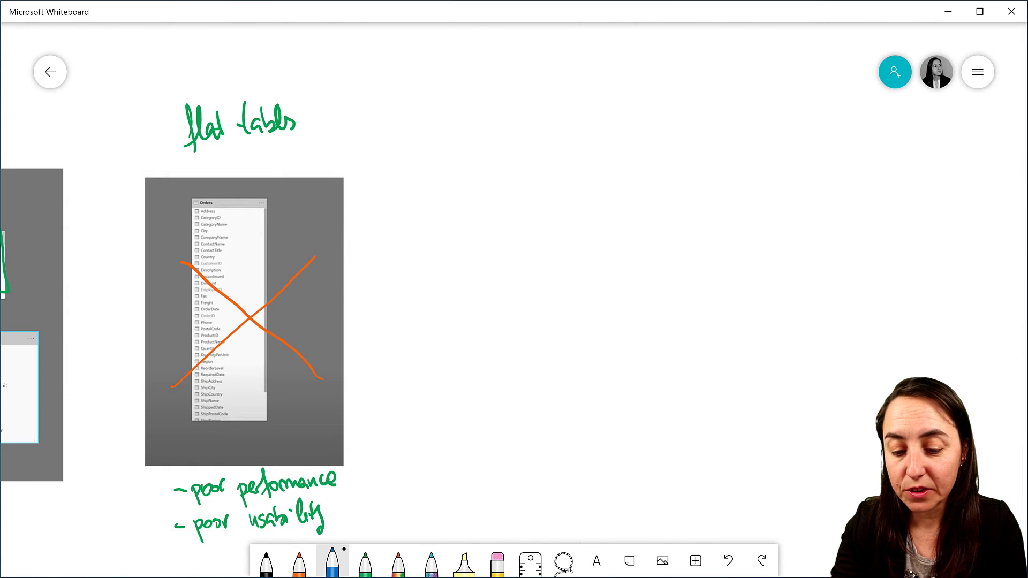
mouse_move(556, 133)
left_mouse_down()
mouse_move(557, 151)
mouse_move(572, 152)
left_mouse_up()
mouse_move(585, 128)
left_mouse_down()
mouse_move(609, 126)
mouse_move(619, 147)
mouse_move(633, 146)
left_mouse_up()
mouse_move(635, 121)
left_mouse_down()
mouse_move(650, 119)
mouse_move(648, 147)
left_mouse_up()
left_click_drag(667, 119, 650, 150)
- Write the first point '1. Import it' beneath '2 WAYS'
mouse_move(561, 190)
left_mouse_down()
mouse_move(550, 216)
mouse_move(562, 218)
mouse_move(613, 188)
mouse_move(606, 216)
left_mouse_up()
left_click(570, 214)
mouse_move(598, 216)
left_mouse_down()
mouse_move(634, 204)
mouse_move(641, 212)
left_mouse_up()
mouse_move(646, 199)
left_mouse_down()
mouse_move(653, 229)
mouse_move(672, 204)
left_mouse_up()
mouse_move(687, 176)
left_mouse_down()
mouse_move(687, 209)
mouse_move(676, 199)
left_mouse_up()
left_click_drag(711, 189, 735, 198)
left_click(729, 170)
left_click_drag(726, 186, 736, 183)
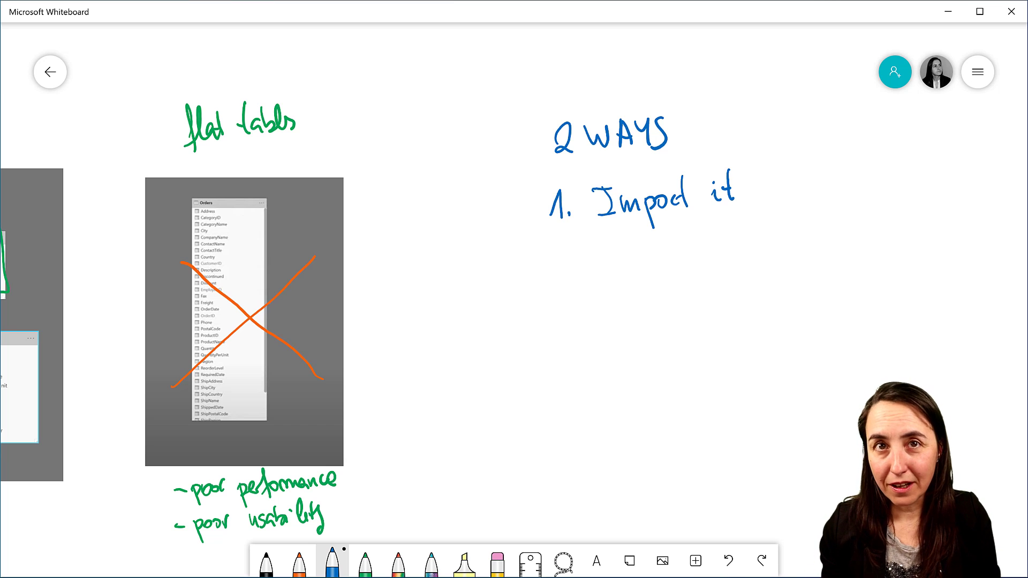
- Insert Captureu.PNG, the Type Detection and Relationships settings screenshot, under '1. Import it'
left_click(696, 561)
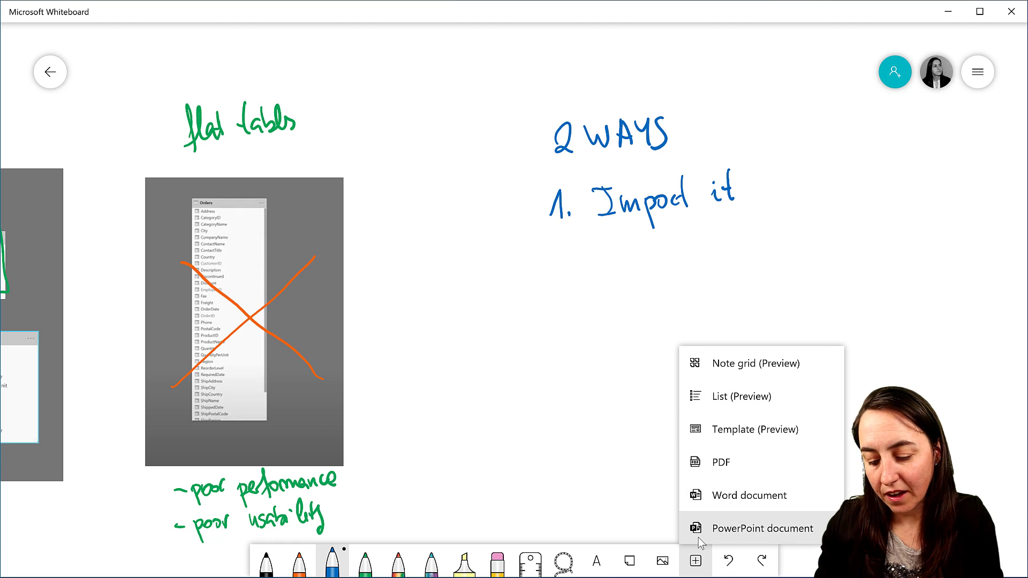
left_click(663, 561)
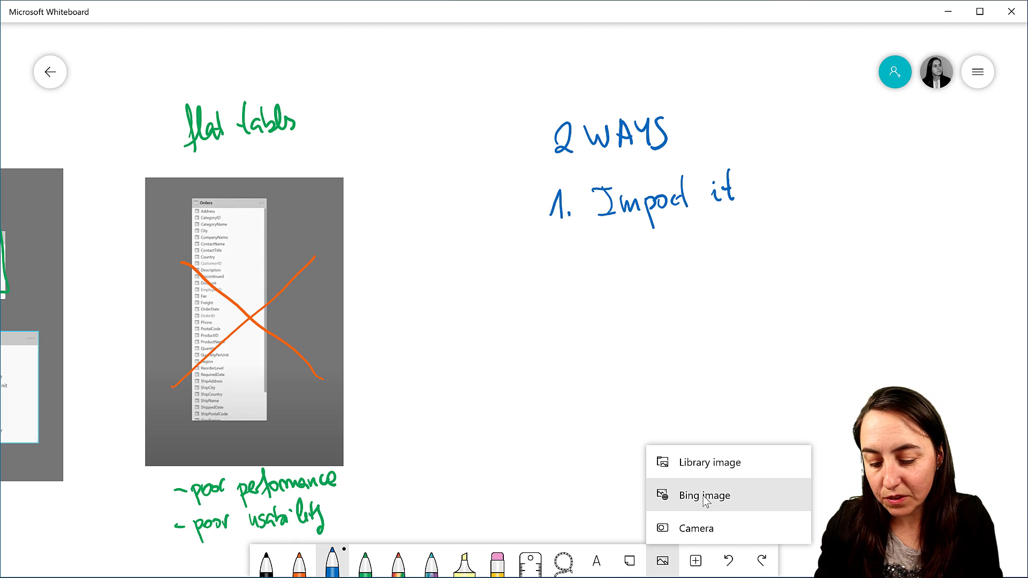
left_click(699, 468)
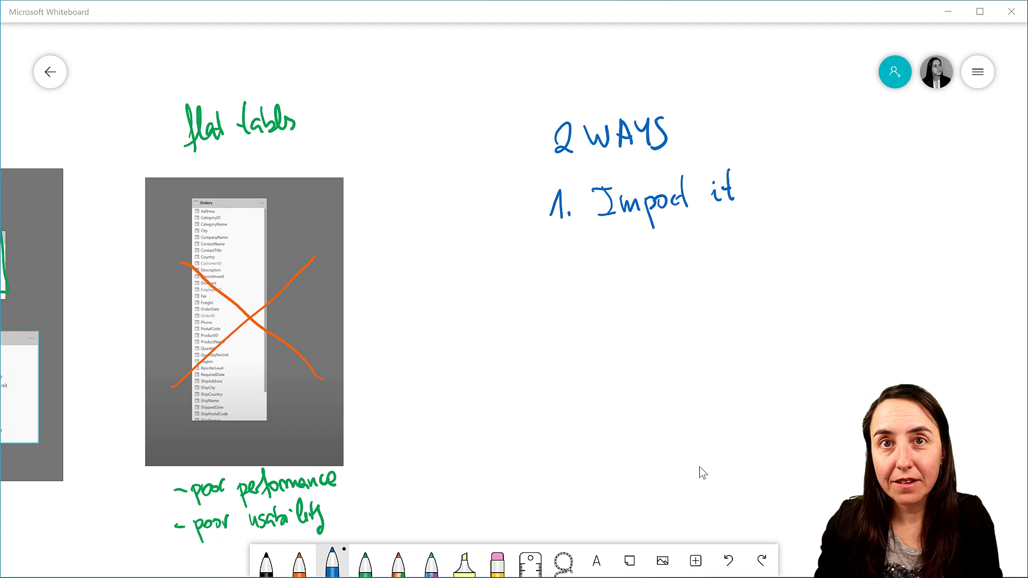
left_click(225, 212)
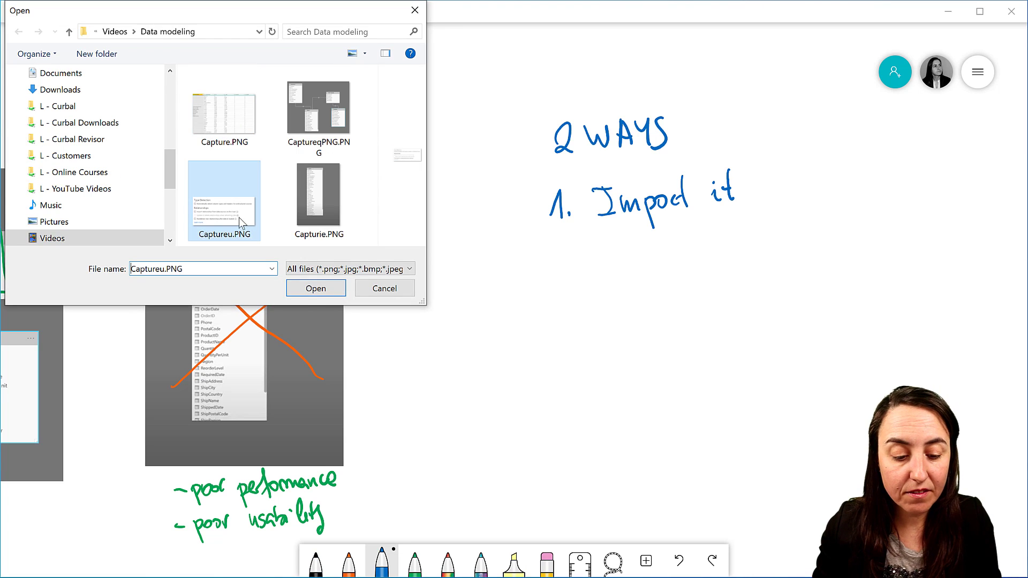
left_click(309, 285)
left_click_drag(442, 404, 680, 317)
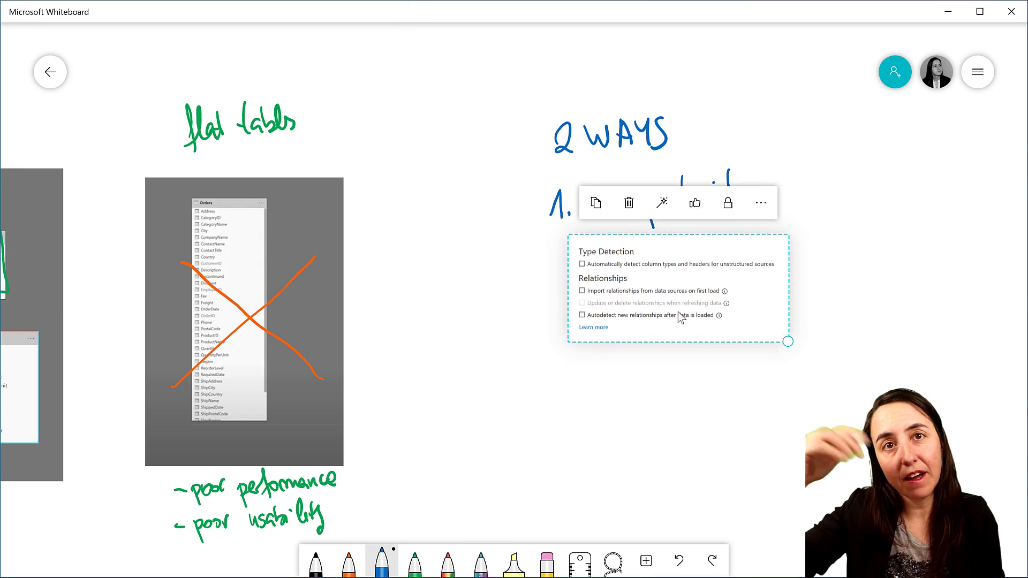
left_click(879, 328)
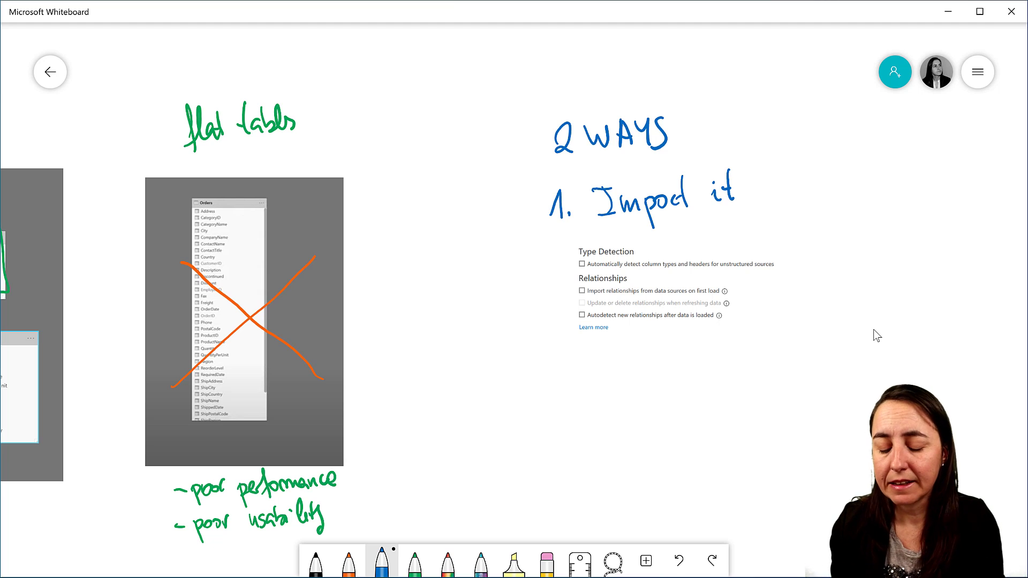
- Write '2. Create yourself' in blue below the settings screenshot
mouse_move(556, 387)
left_mouse_down()
mouse_move(566, 403)
mouse_move(635, 394)
left_mouse_up()
left_click(576, 406)
left_click_drag(637, 393, 651, 400)
mouse_move(657, 371)
left_mouse_down()
mouse_move(660, 397)
mouse_move(672, 391)
mouse_move(709, 411)
mouse_move(693, 403)
mouse_move(714, 389)
mouse_move(742, 379)
mouse_move(745, 389)
mouse_move(774, 405)
left_mouse_up()
left_click_drag(769, 397, 783, 391)
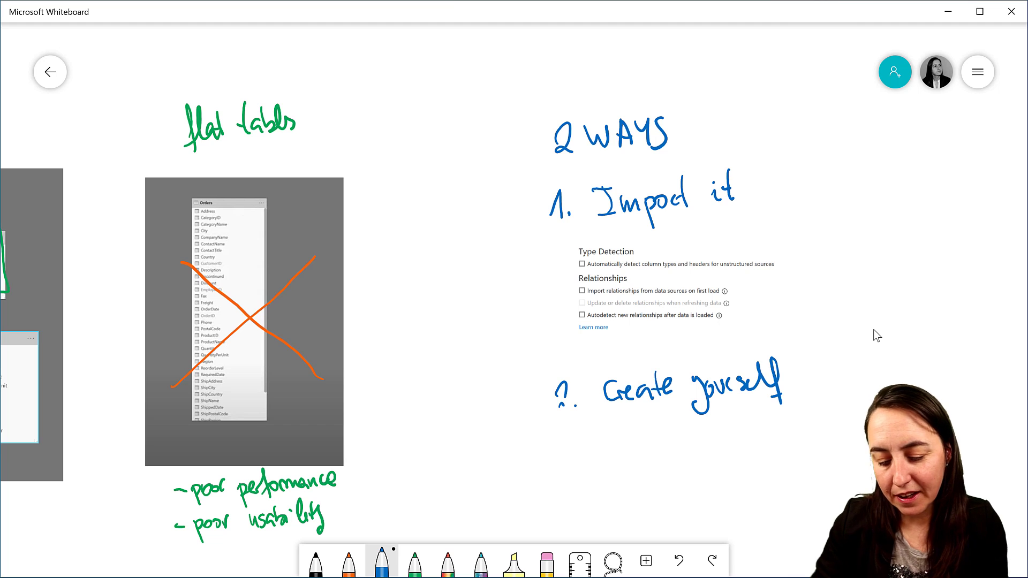
- Write 'COVID-19' with a double underline and 'data' beneath it
mouse_move(651, 427)
left_mouse_down()
mouse_move(639, 433)
mouse_move(644, 449)
left_mouse_up()
left_click_drag(652, 434, 665, 448)
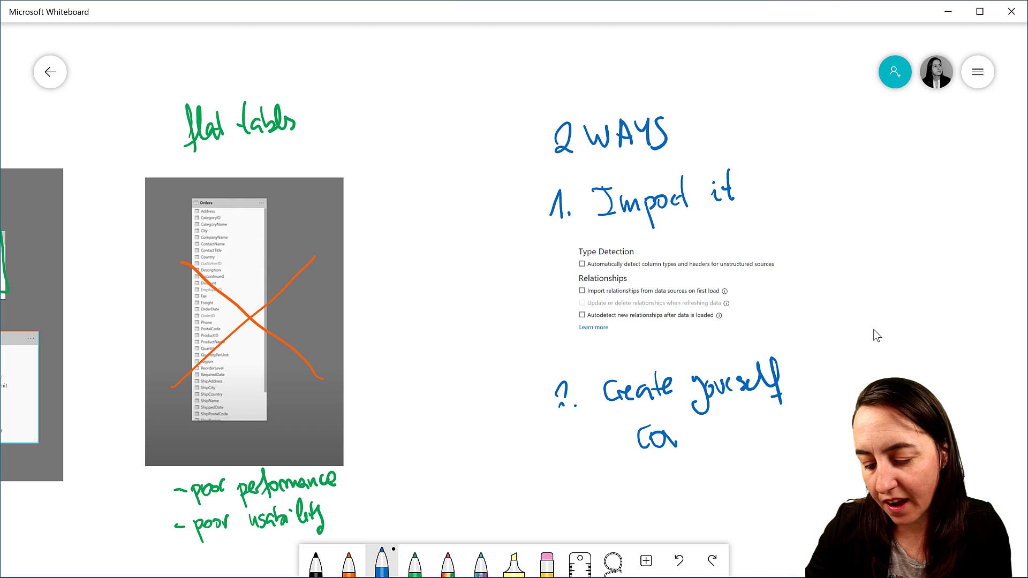
left_click_drag(673, 431, 679, 444)
left_click_drag(684, 429, 684, 445)
mouse_move(689, 428)
left_mouse_down()
mouse_move(696, 447)
mouse_move(724, 436)
left_mouse_up()
mouse_move(726, 422)
left_mouse_down()
mouse_move(728, 442)
mouse_move(739, 430)
mouse_move(744, 445)
left_mouse_up()
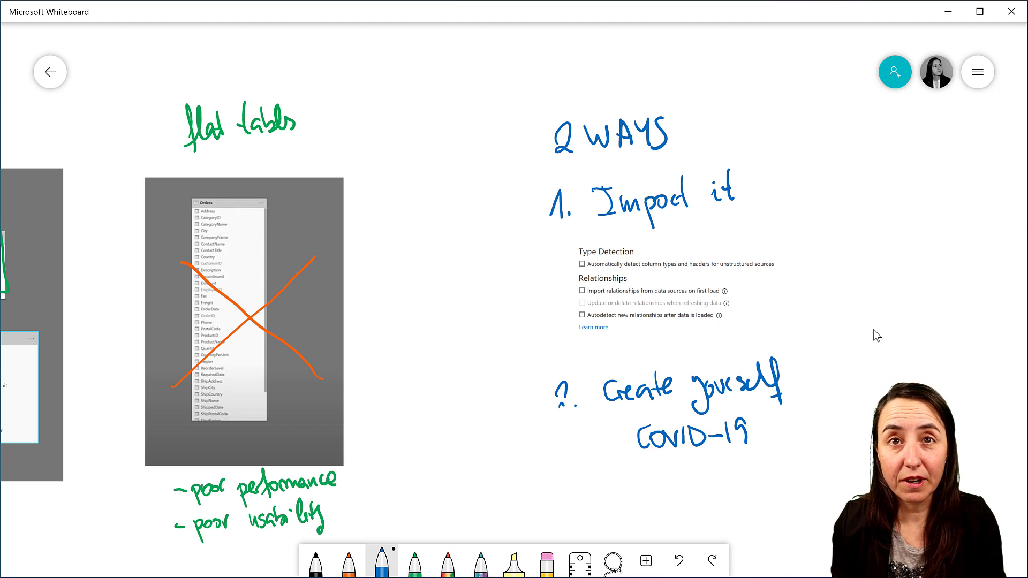
left_click_drag(659, 467, 747, 452)
mouse_move(664, 473)
left_mouse_down()
mouse_move(706, 463)
mouse_move(732, 494)
mouse_move(780, 488)
left_mouse_up()
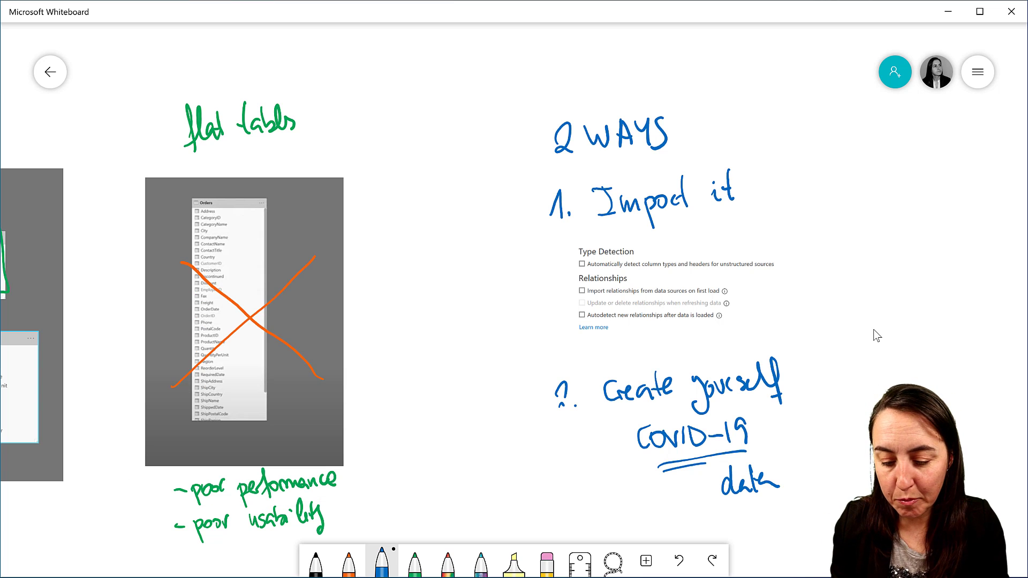
- Write the green heading 'NORMALIZE DATA' at the top of the blank area beside '2 WAYS'
scroll(877, 336, "right", 10)
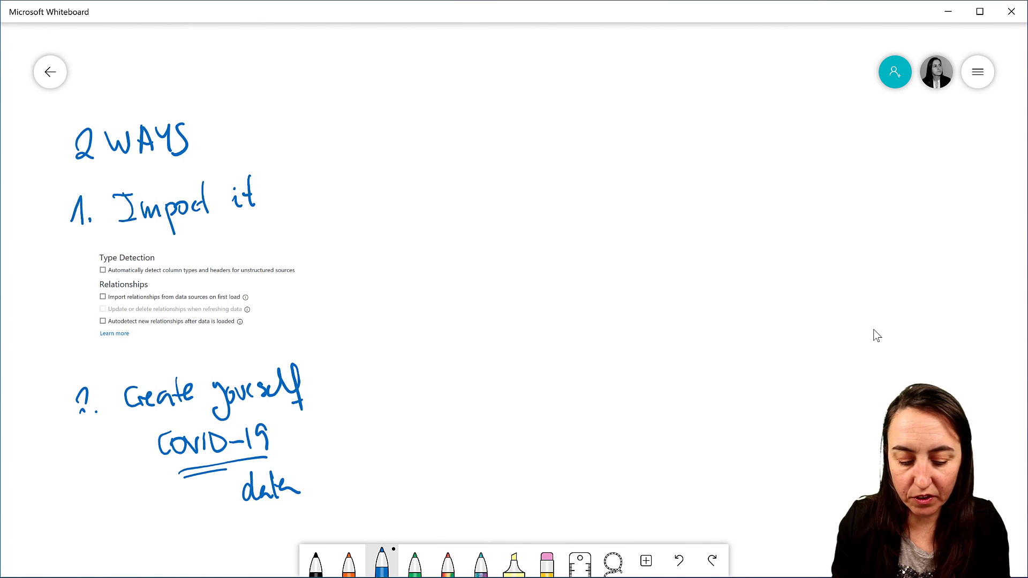
left_click(415, 562)
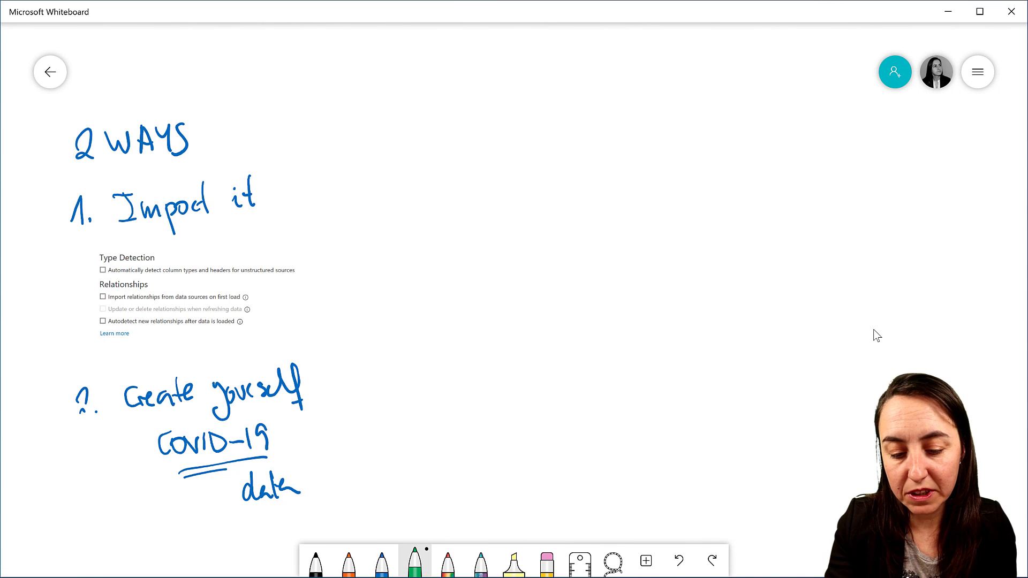
mouse_move(499, 137)
left_mouse_down()
mouse_move(514, 117)
mouse_move(532, 136)
mouse_move(561, 118)
mouse_move(563, 137)
mouse_move(589, 128)
left_mouse_up()
left_click_drag(592, 124, 609, 136)
left_click(612, 113)
mouse_move(610, 119)
left_mouse_down()
mouse_move(623, 137)
mouse_move(637, 133)
mouse_move(634, 117)
left_mouse_up()
left_click_drag(621, 114, 679, 125)
mouse_move(689, 110)
left_mouse_down()
mouse_move(685, 125)
mouse_move(699, 121)
left_mouse_up()
mouse_move(706, 112)
left_mouse_down()
mouse_move(707, 129)
mouse_move(723, 108)
left_mouse_up()
left_click_drag(723, 107, 734, 130)
left_click_drag(724, 122, 733, 120)
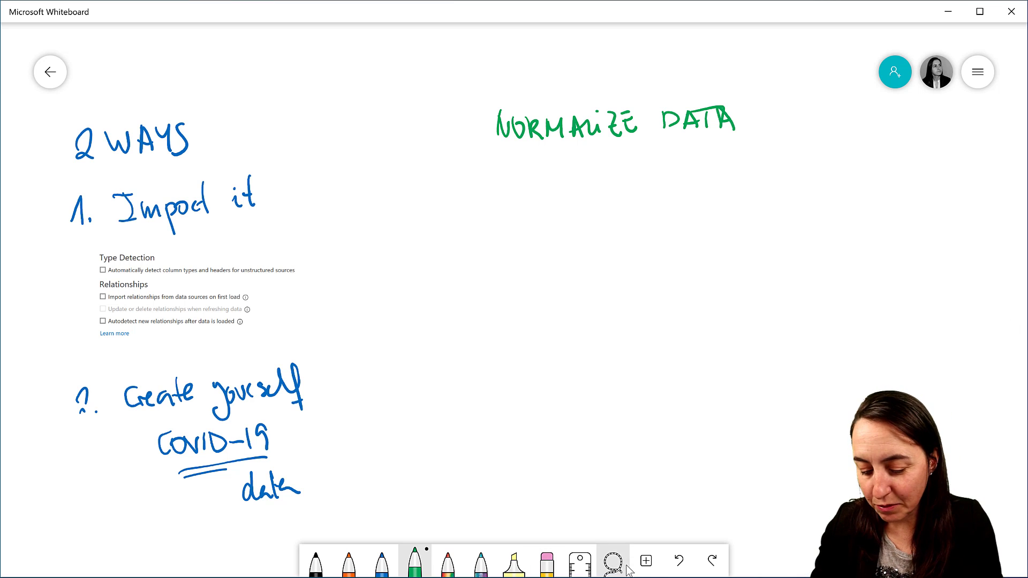
- Insert Capture.PNG, the COVID table screenshot, enlarged beneath 'NORMALIZE DATA'
left_click(646, 561)
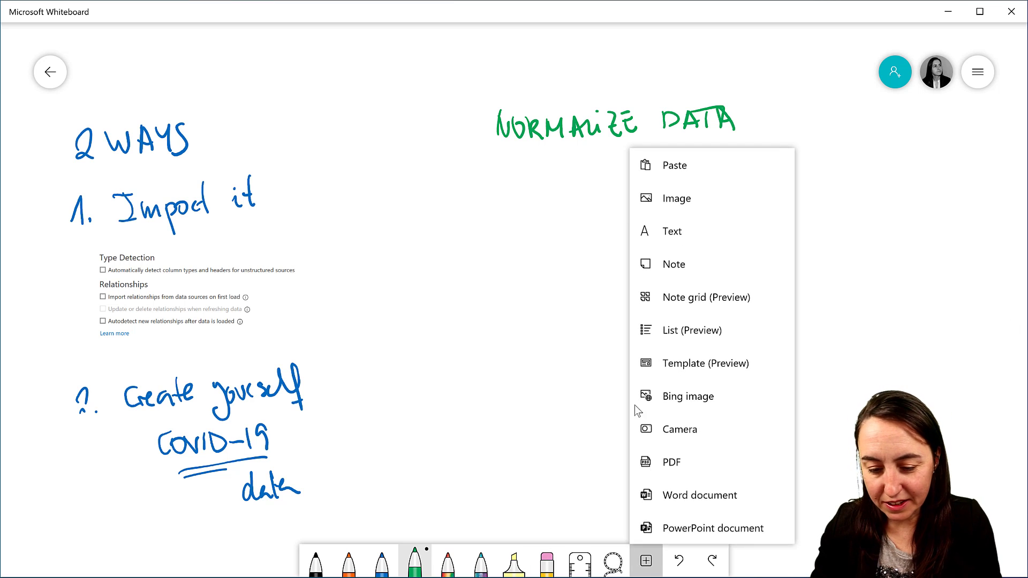
left_click(675, 200)
left_click(224, 109)
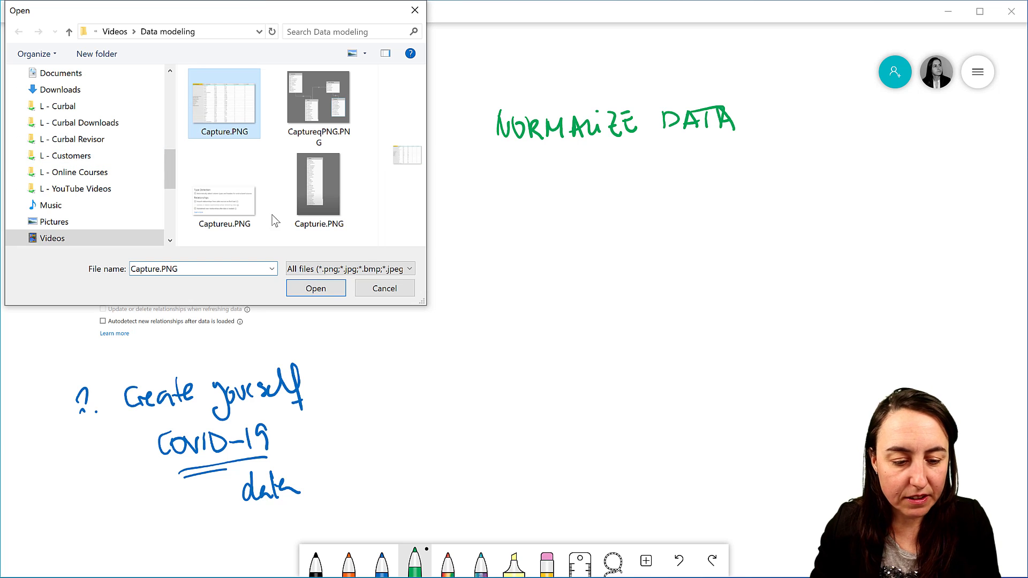
left_click(313, 288)
left_click_drag(392, 207, 614, 212)
left_click_drag(695, 304, 821, 378)
left_click_drag(633, 280, 694, 356)
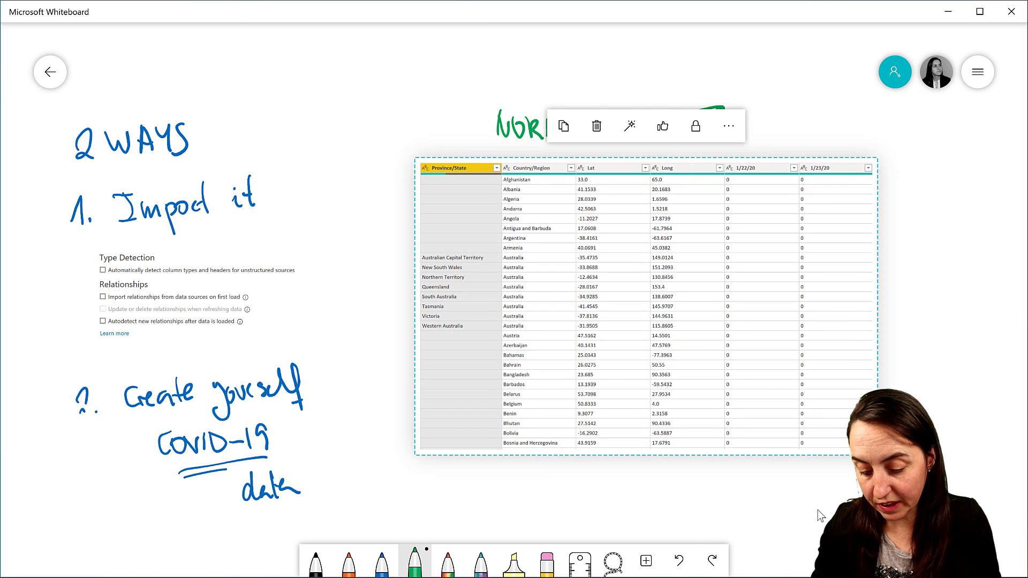
left_click(815, 511)
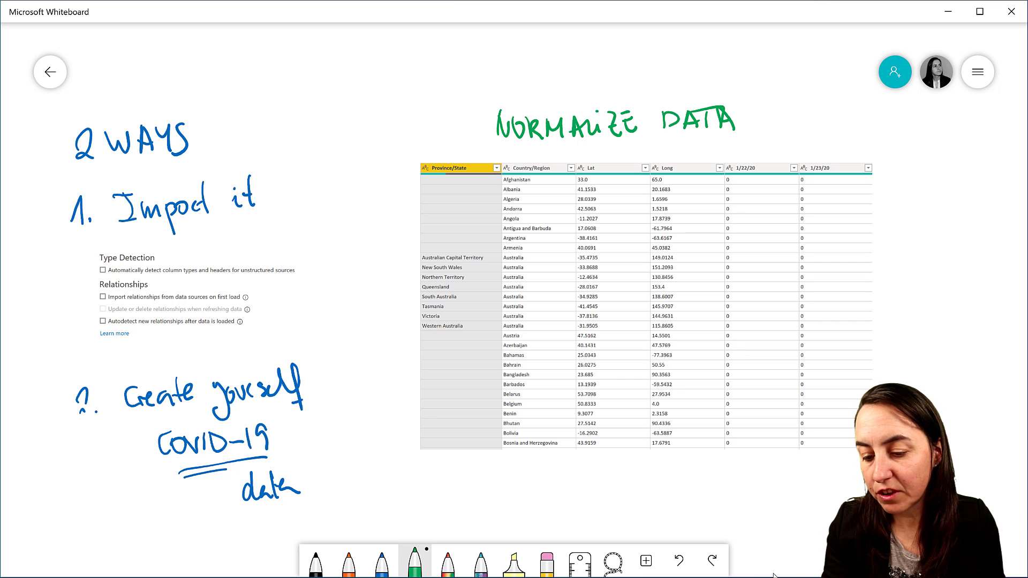
- Mark the date columns 'unpivot' with dividers and labels date, confirm. and death
left_click_drag(724, 140, 734, 444)
left_click_drag(762, 141, 786, 152)
left_click_drag(788, 145, 824, 135)
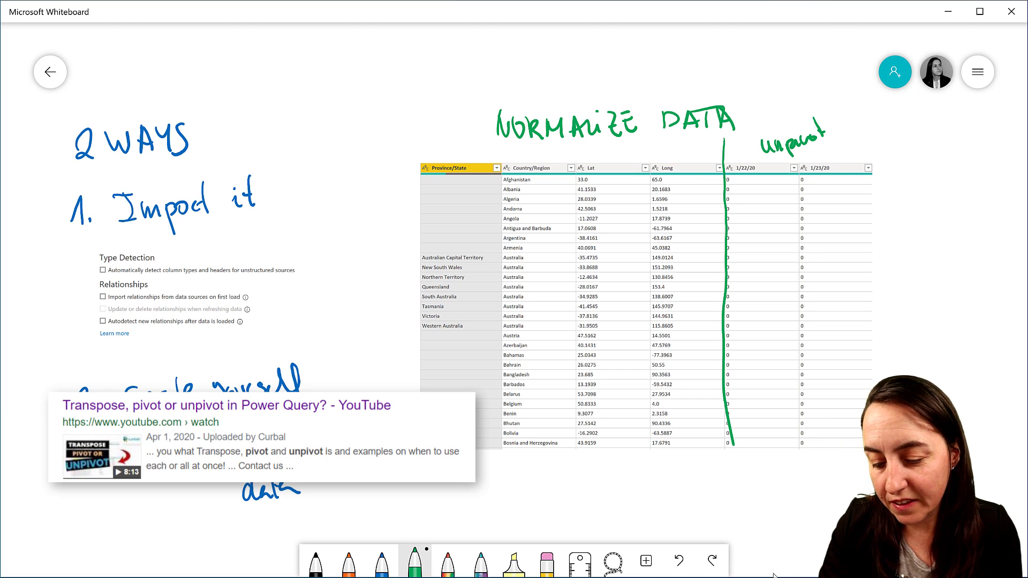
mouse_move(752, 189)
left_mouse_down()
mouse_move(745, 199)
mouse_move(761, 198)
mouse_move(770, 179)
mouse_move(782, 197)
mouse_move(818, 196)
mouse_move(849, 177)
mouse_move(920, 192)
left_mouse_up()
left_click_drag(922, 172, 931, 187)
left_click_drag(876, 155, 884, 287)
left_click_drag(797, 176, 808, 265)
left_click_drag(929, 138, 933, 320)
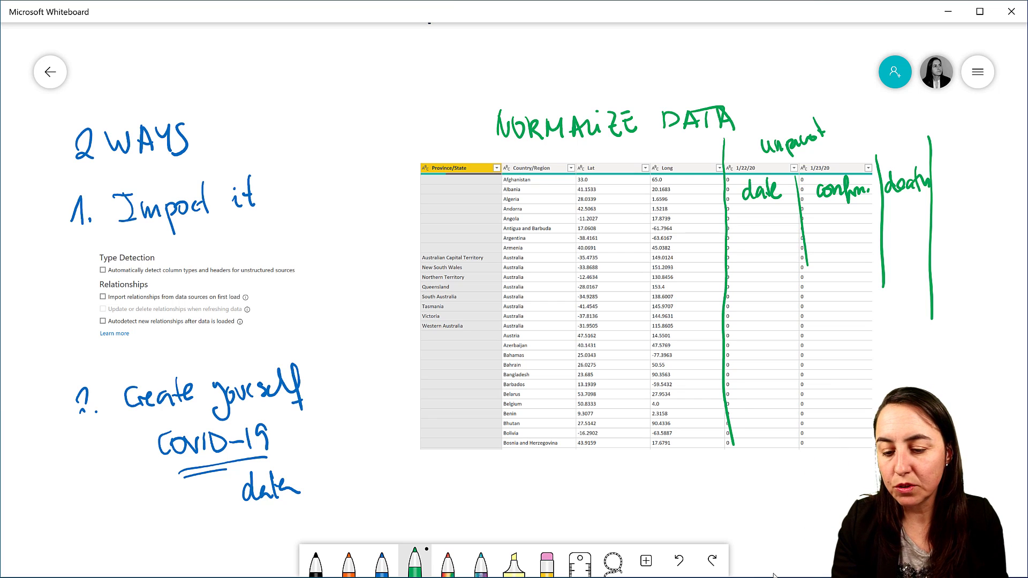
left_click_drag(752, 207, 783, 203)
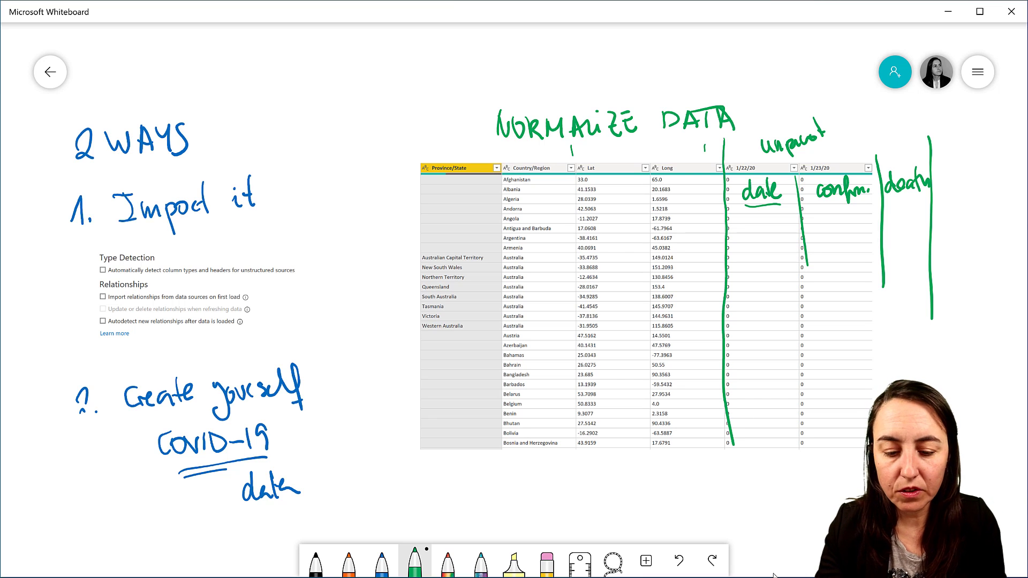
- Flag Province/State with 'nulls' and brace the first columns labelled 'locid'
left_click_drag(423, 141, 424, 155)
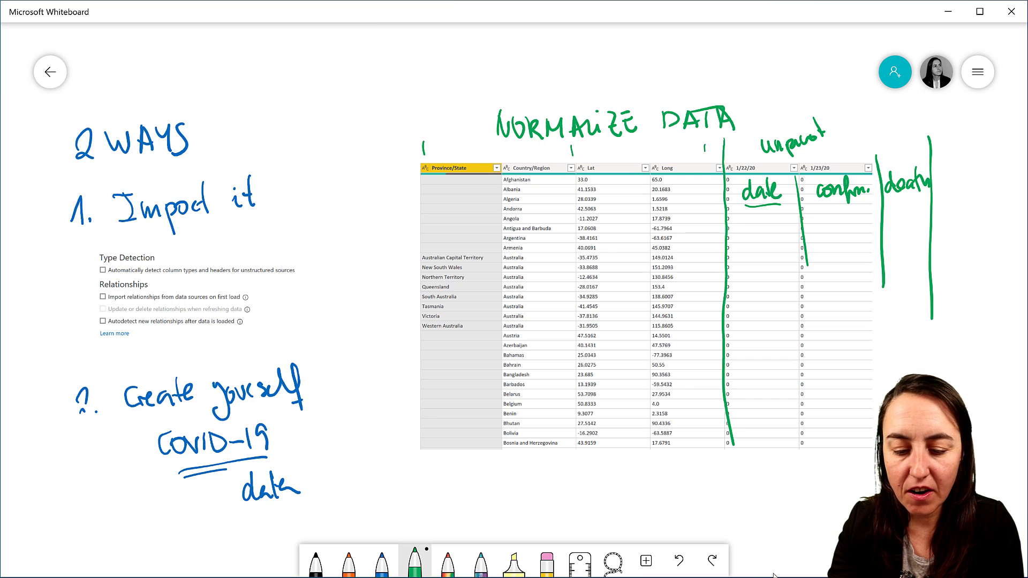
left_click_drag(439, 162, 462, 146)
mouse_move(463, 165)
left_mouse_down()
mouse_move(466, 149)
mouse_move(469, 163)
left_mouse_up()
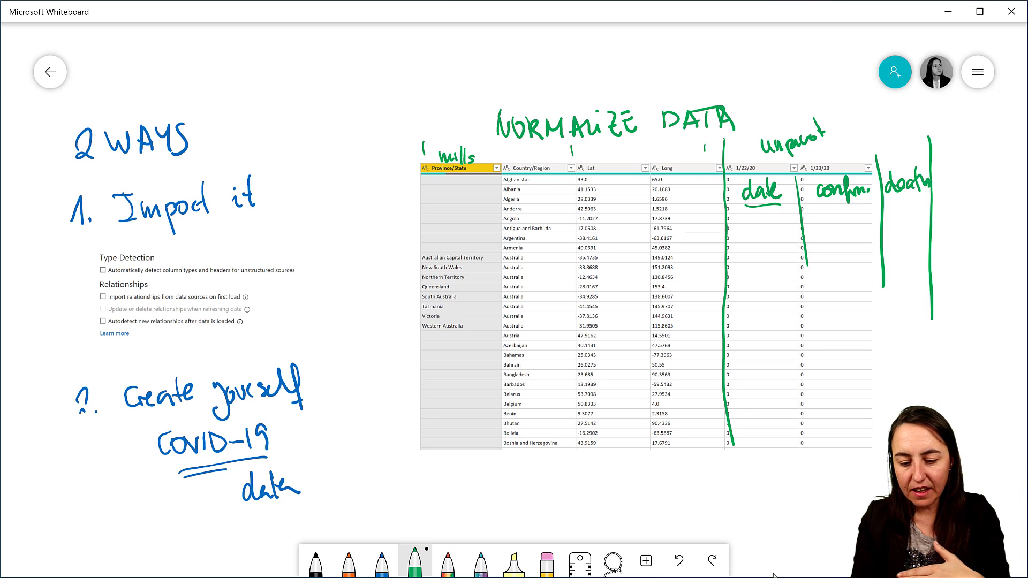
mouse_move(420, 457)
left_mouse_down()
mouse_move(492, 468)
mouse_move(563, 450)
left_mouse_up()
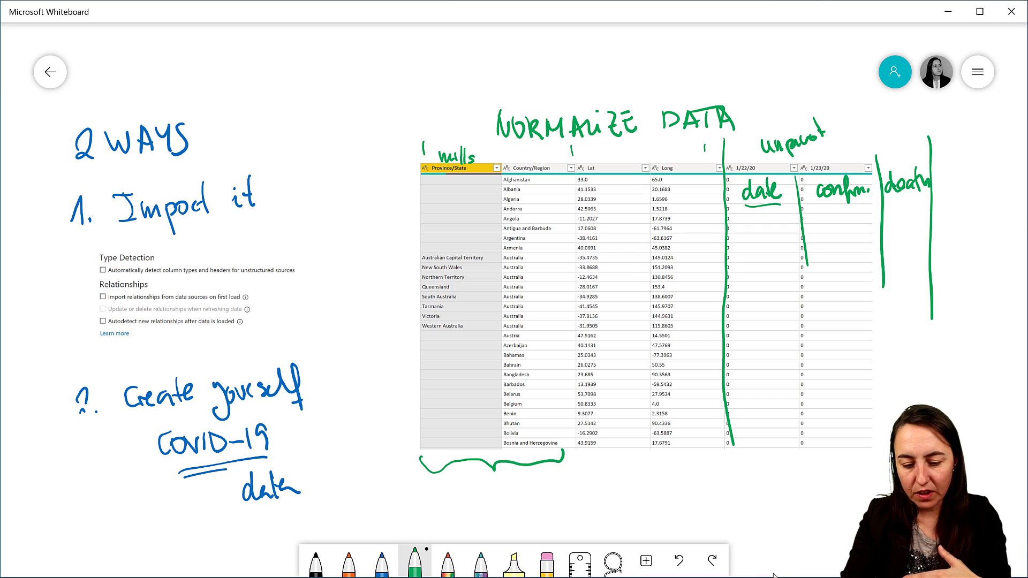
mouse_move(463, 470)
left_mouse_down()
mouse_move(466, 493)
mouse_move(475, 484)
mouse_move(513, 494)
left_mouse_up()
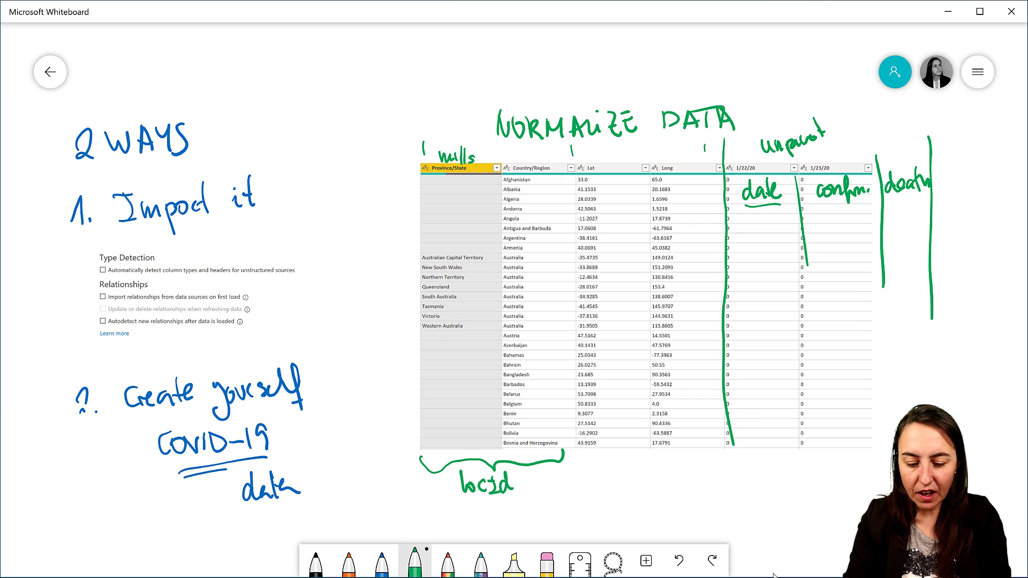
- Title the location table sketch and draw its locid column with header underline
scroll(774, 576, "right", 10)
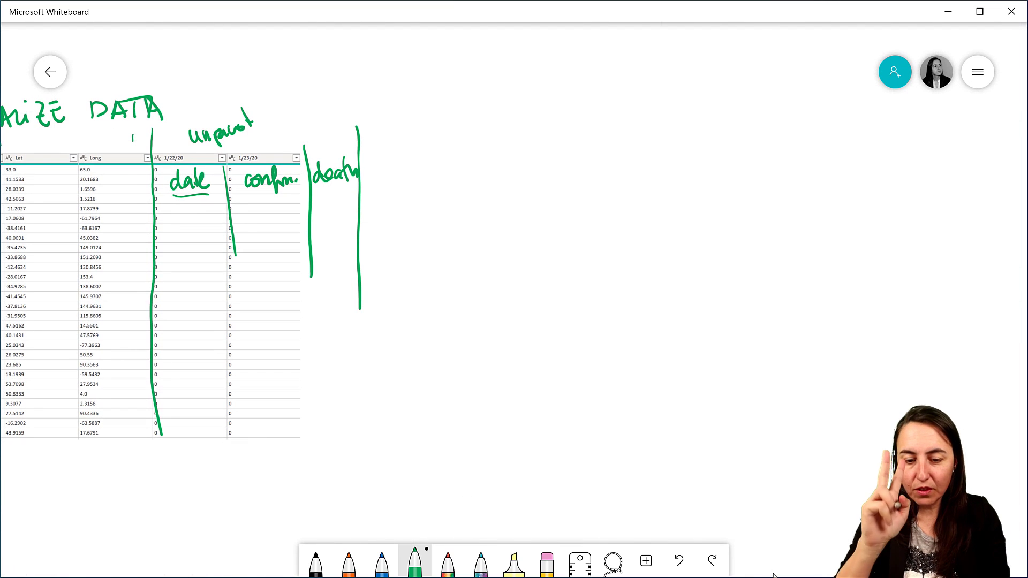
left_click_drag(492, 75, 495, 101)
left_click_drag(508, 91, 532, 101)
mouse_move(536, 76)
left_mouse_down()
mouse_move(538, 97)
mouse_move(556, 78)
mouse_move(571, 96)
left_mouse_up()
mouse_move(573, 68)
left_mouse_down()
mouse_move(580, 97)
mouse_move(606, 92)
left_mouse_up()
mouse_move(506, 125)
left_mouse_down()
mouse_move(507, 148)
mouse_move(520, 143)
left_mouse_up()
mouse_move(540, 135)
left_mouse_down()
mouse_move(538, 147)
mouse_move(559, 147)
left_mouse_up()
left_click_drag(563, 113, 576, 229)
left_click_drag(531, 159, 676, 150)
- Add the reg, Cont, Lat and Log column headers with dividers to the location table
mouse_move(582, 145)
left_mouse_down()
mouse_move(592, 133)
mouse_move(590, 143)
left_mouse_up()
left_click_drag(609, 134, 602, 152)
left_click_drag(622, 109, 628, 242)
left_click_drag(655, 123, 659, 136)
mouse_move(663, 140)
left_mouse_down()
mouse_move(675, 142)
mouse_move(687, 219)
left_mouse_up()
left_click(704, 112)
left_click_drag(703, 113, 712, 142)
left_click_drag(725, 131, 730, 137)
mouse_move(722, 130)
left_mouse_down()
mouse_move(734, 128)
mouse_move(755, 234)
left_mouse_up()
left_click_drag(685, 151, 777, 137)
left_click_drag(757, 102, 760, 130)
left_click_drag(774, 117, 787, 134)
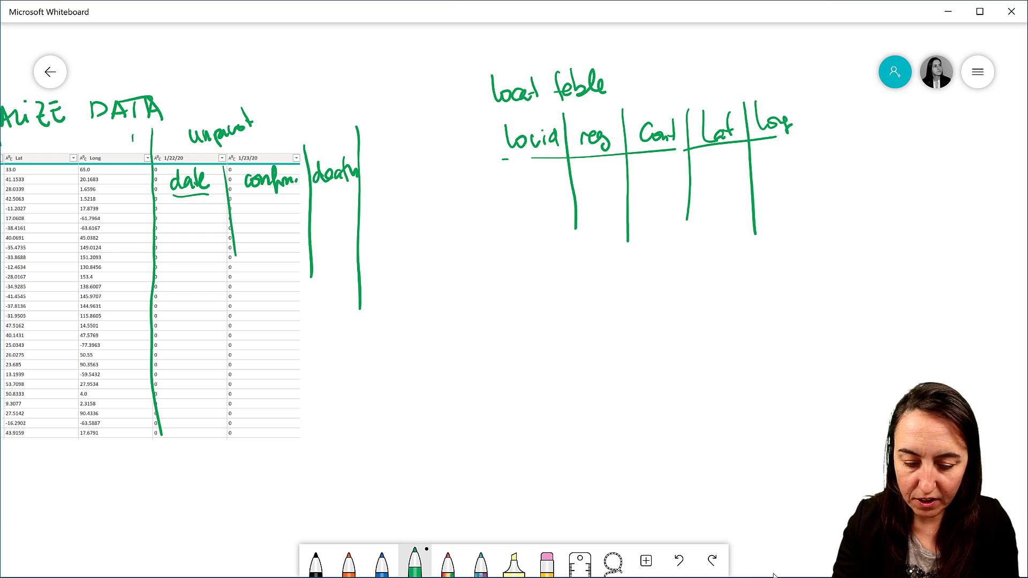
- Start a second table below with a locid header, header underline and divider
mouse_move(530, 339)
left_mouse_down()
mouse_move(535, 370)
mouse_move(543, 361)
mouse_move(569, 366)
left_mouse_up()
left_click_drag(576, 343, 579, 364)
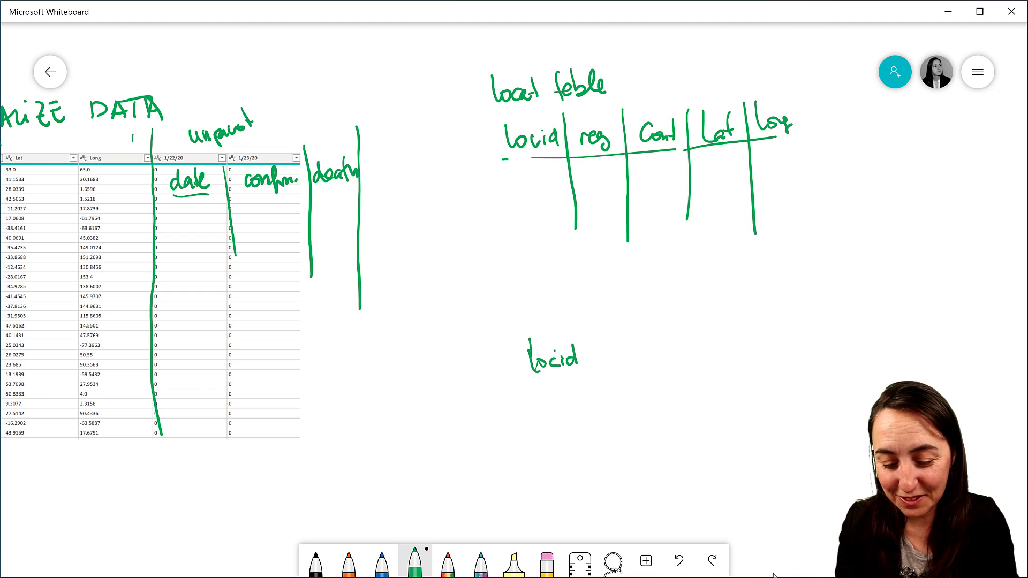
left_click_drag(517, 374, 774, 362)
left_click_drag(591, 333, 611, 471)
- Write the date header beside locid in the lower table and draw a divider after it
mouse_move(623, 359)
left_mouse_down()
mouse_move(616, 367)
mouse_move(626, 367)
left_mouse_up()
left_click_drag(626, 367, 640, 367)
mouse_move(638, 342)
left_mouse_down()
mouse_move(643, 365)
mouse_move(653, 348)
mouse_move(656, 363)
left_mouse_up()
left_click_drag(234, 211, 355, 207)
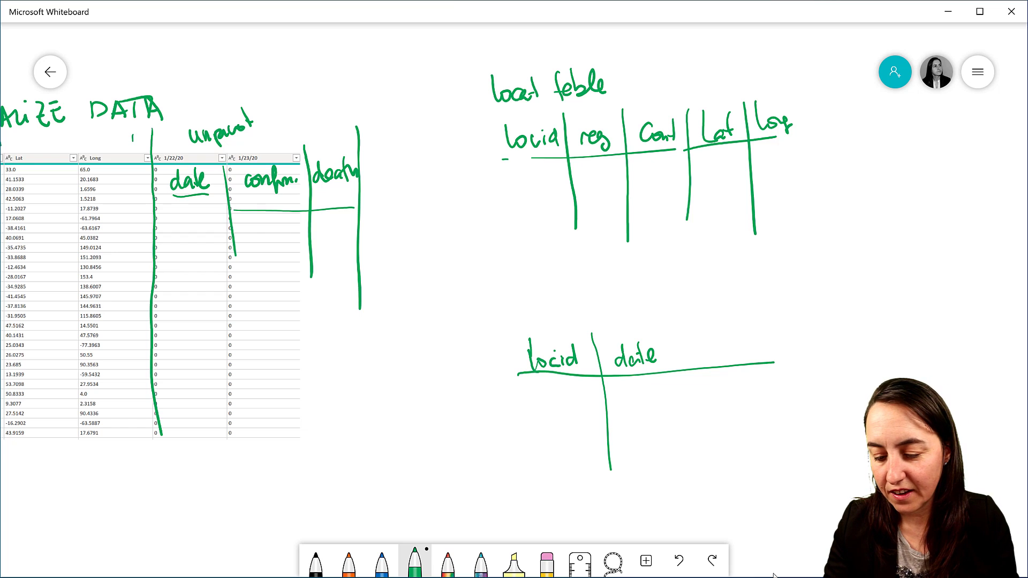
mouse_move(678, 340)
left_mouse_down()
mouse_move(686, 420)
mouse_move(702, 362)
left_mouse_up()
- Add the conf and death column headers, separated by a divider
mouse_move(712, 353)
left_mouse_down()
mouse_move(706, 361)
mouse_move(719, 362)
left_mouse_up()
mouse_move(722, 337)
left_mouse_down()
mouse_move(726, 375)
mouse_move(742, 370)
left_mouse_up()
left_click_drag(750, 417, 752, 441)
left_click_drag(763, 348, 755, 357)
left_click_drag(764, 335, 769, 356)
left_click_drag(776, 346, 781, 353)
mouse_move(787, 332)
left_mouse_down()
mouse_move(797, 348)
mouse_move(752, 399)
left_mouse_up()
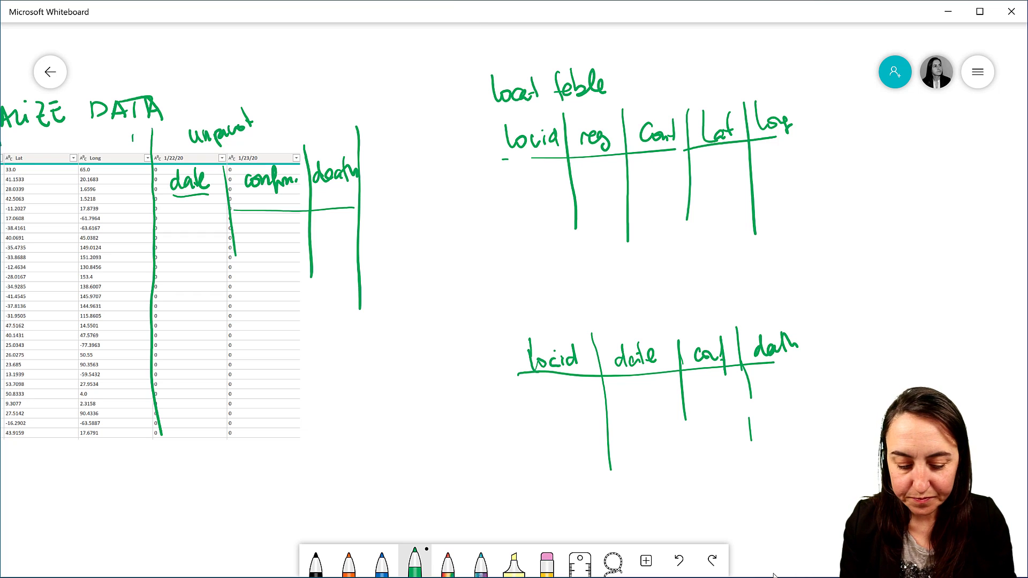
- Box both locid columns in orange and join them with a double-headed connector
left_click(349, 562)
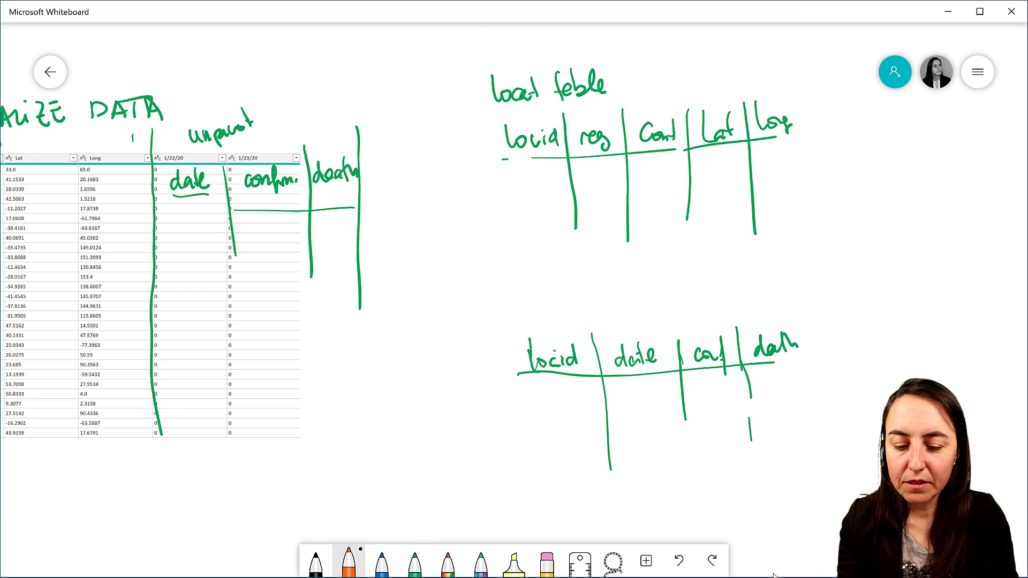
mouse_move(560, 113)
left_mouse_down()
mouse_move(478, 121)
mouse_move(533, 250)
mouse_move(558, 114)
left_mouse_up()
mouse_move(581, 331)
left_mouse_down()
mouse_move(517, 450)
mouse_move(607, 450)
mouse_move(584, 338)
left_mouse_up()
mouse_move(543, 254)
left_mouse_down()
mouse_move(551, 329)
mouse_move(539, 247)
mouse_move(551, 258)
left_mouse_up()
mouse_move(541, 324)
left_mouse_down()
mouse_move(547, 335)
mouse_move(556, 328)
left_mouse_up()
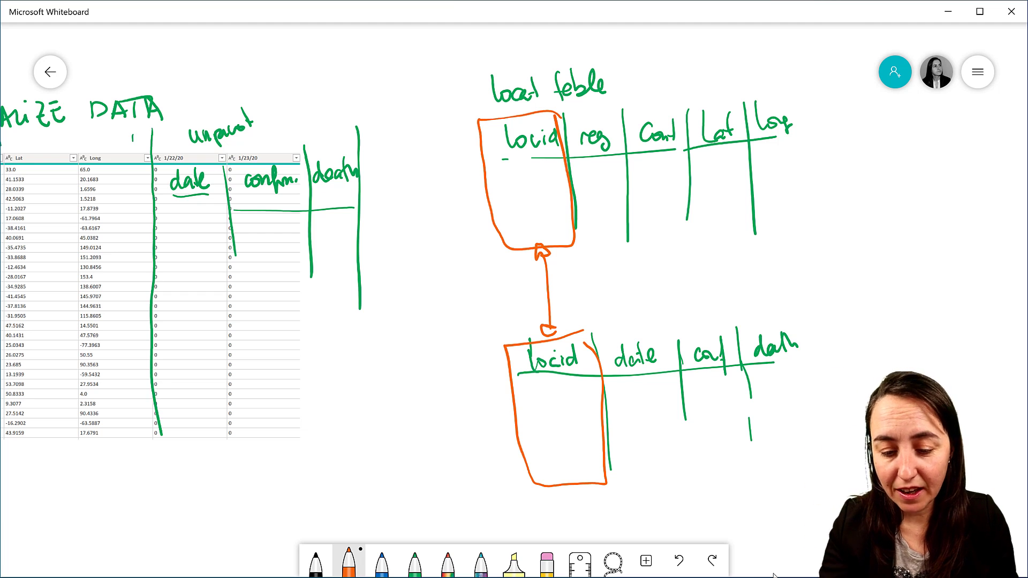
- Label the link 1 at the upper locid box and M beside the lower one
mouse_move(539, 284)
left_mouse_down()
mouse_move(555, 302)
mouse_move(550, 291)
left_mouse_up()
left_click_drag(562, 252, 570, 263)
mouse_move(560, 324)
left_mouse_down()
mouse_move(569, 312)
mouse_move(573, 325)
left_mouse_up()
left_click_drag(458, 155, 465, 172)
mouse_move(484, 407)
left_mouse_down()
mouse_move(503, 404)
mouse_move(496, 412)
left_mouse_up()
left_click_drag(487, 421, 502, 426)
left_click_drag(493, 434, 504, 431)
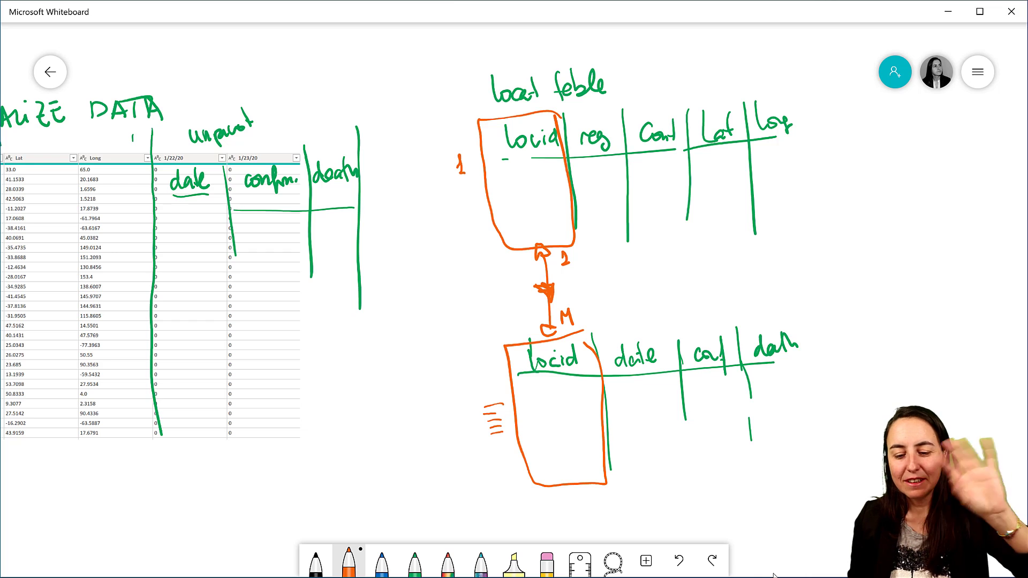
- Write the word 'Fact' to the left of the data model diagram
scroll(774, 575, "left", 10)
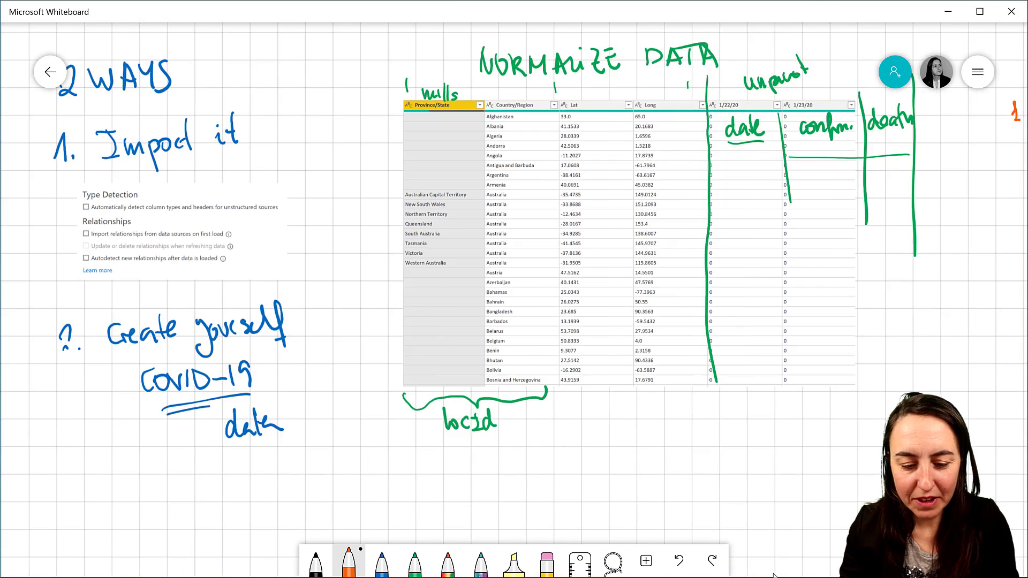
scroll(773, 575, "left", 10)
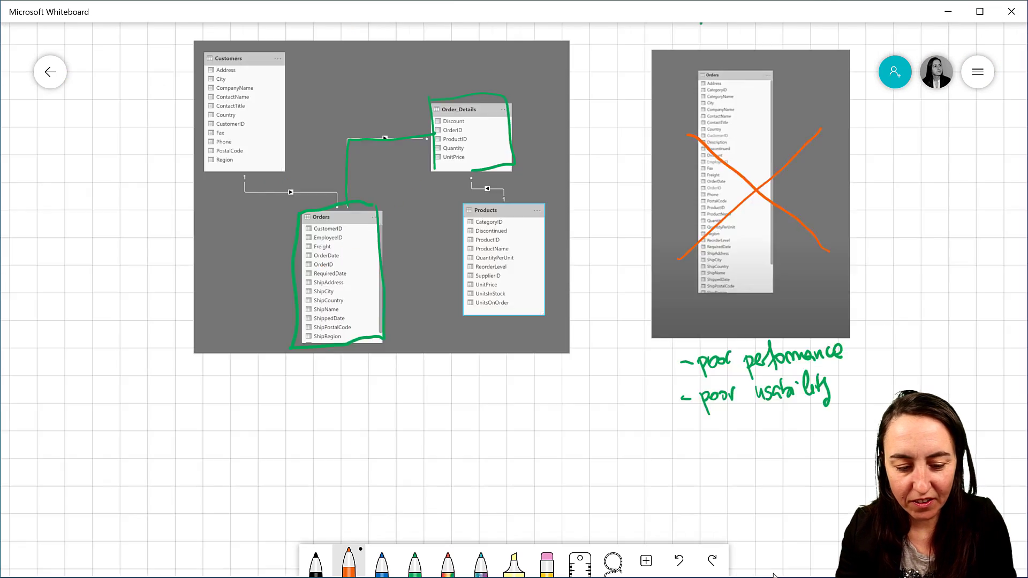
scroll(774, 575, "up", 2)
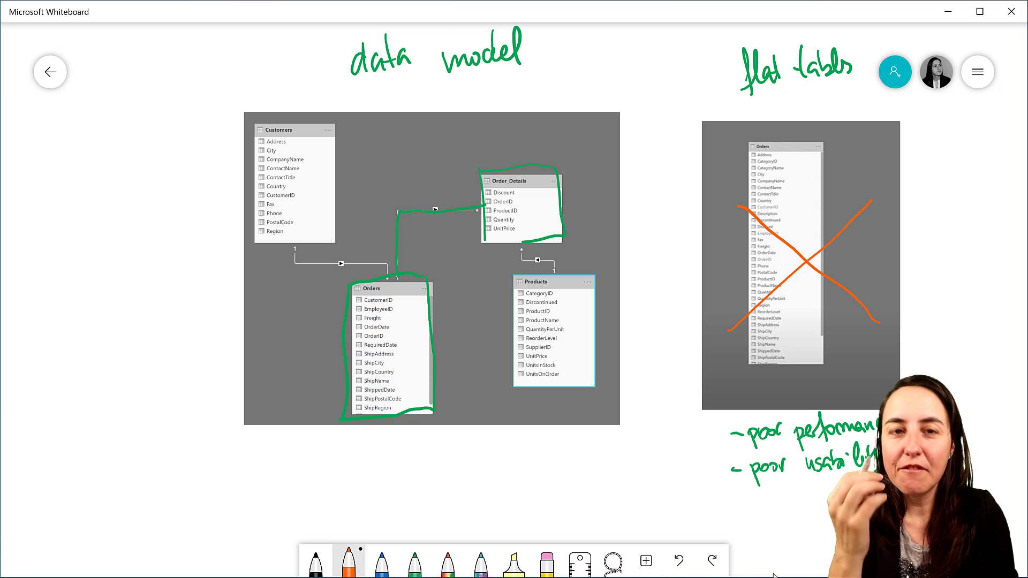
scroll(774, 575, "left", 8)
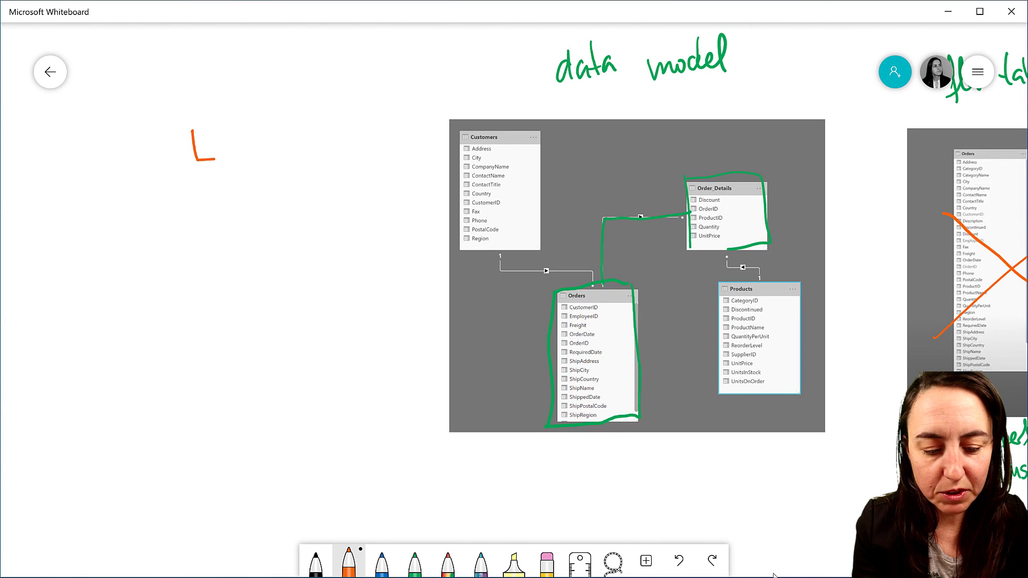
mouse_move(195, 157)
left_mouse_down()
mouse_move(198, 176)
mouse_move(209, 144)
mouse_move(227, 175)
left_mouse_up()
mouse_move(239, 160)
left_mouse_down()
mouse_move(238, 173)
mouse_move(249, 171)
left_mouse_up()
left_click_drag(236, 161, 255, 158)
- Write 'Dimensions' in blue below Fact
left_click(415, 561)
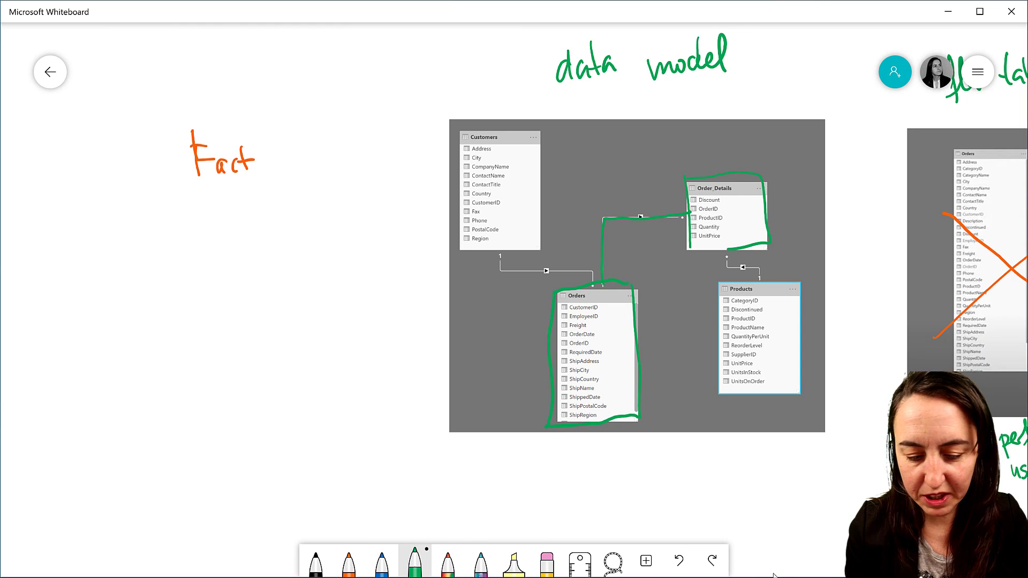
left_click(382, 561)
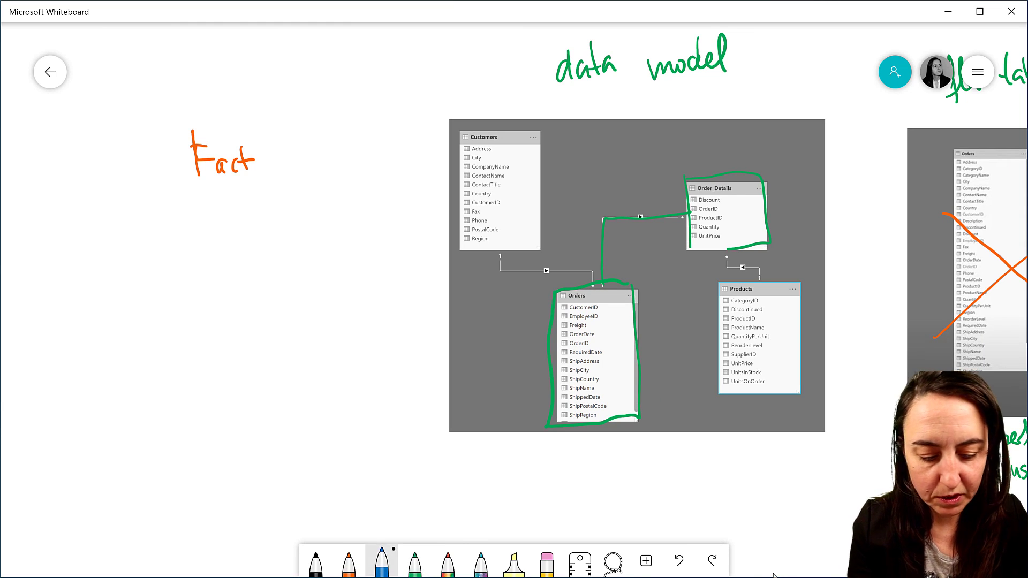
left_click_drag(190, 303, 192, 341)
left_click(212, 328)
mouse_move(191, 305)
left_mouse_down()
mouse_move(199, 340)
mouse_move(262, 321)
mouse_move(286, 320)
mouse_move(290, 332)
left_mouse_up()
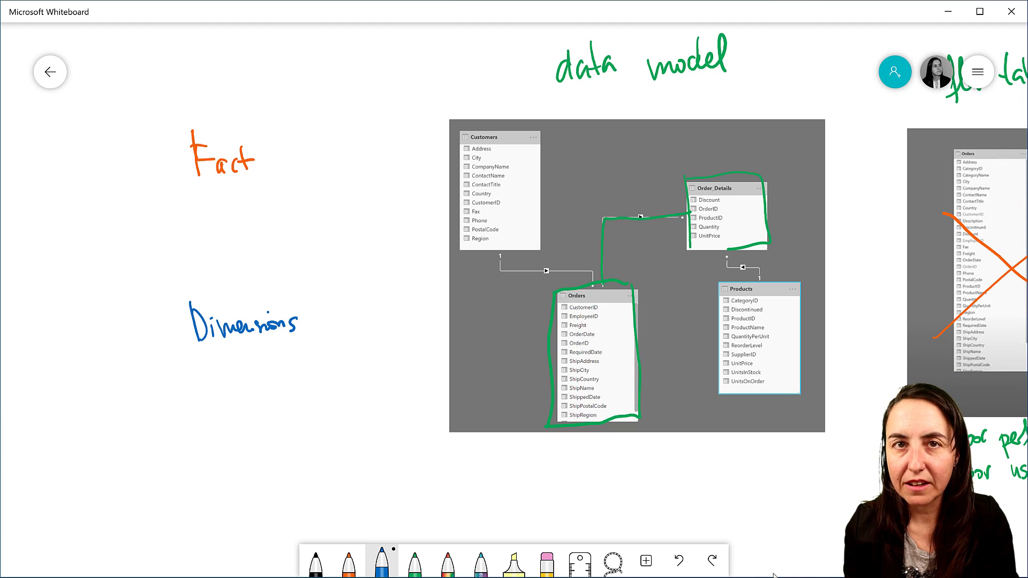
- Underline Fact in orange and add the note 'changes a lot'
left_click(350, 572)
mouse_move(164, 186)
left_mouse_down()
mouse_move(240, 175)
mouse_move(210, 212)
left_mouse_up()
mouse_move(216, 189)
left_mouse_down()
mouse_move(215, 209)
mouse_move(247, 202)
mouse_move(270, 214)
mouse_move(294, 200)
left_mouse_up()
mouse_move(305, 172)
left_mouse_down()
mouse_move(302, 198)
mouse_move(313, 191)
left_mouse_up()
mouse_move(320, 176)
left_mouse_down()
mouse_move(320, 196)
mouse_move(324, 187)
left_mouse_up()
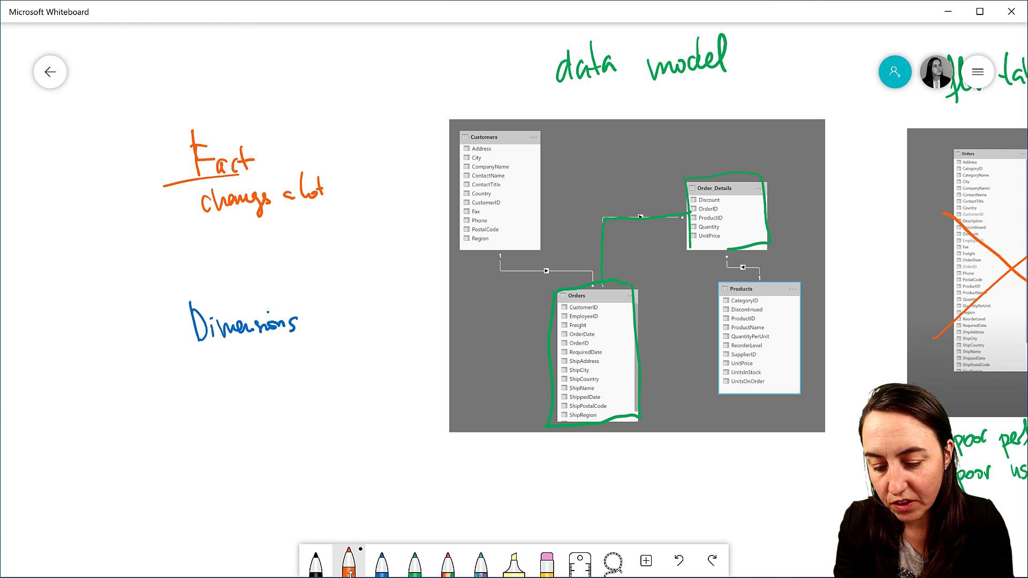
- Mark the changing rows of Orders and Order_Details with orange dashes
left_click_drag(641, 348, 652, 347)
left_click_drag(642, 360, 649, 357)
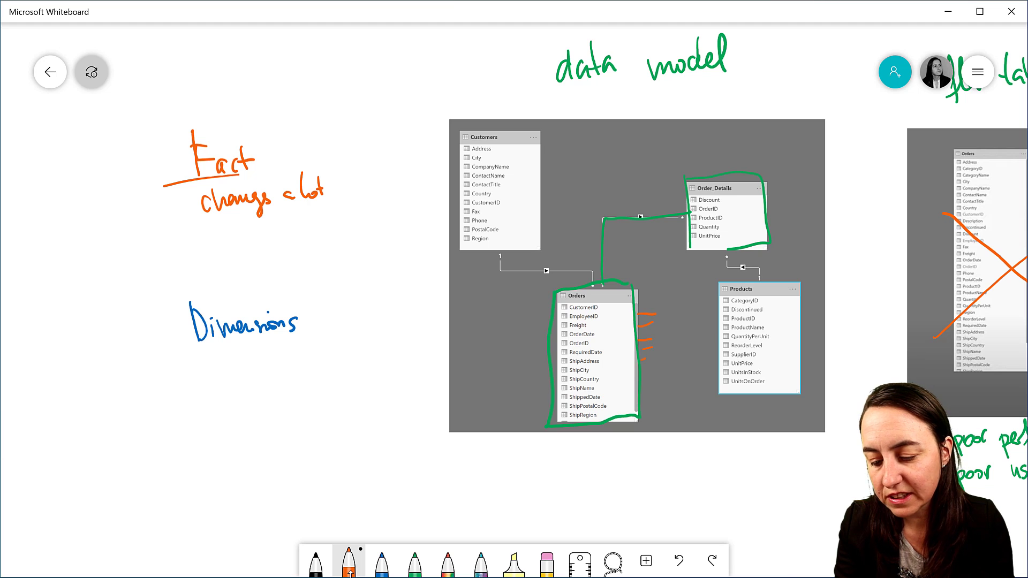
left_click_drag(763, 203, 773, 202)
left_click_drag(759, 213, 769, 211)
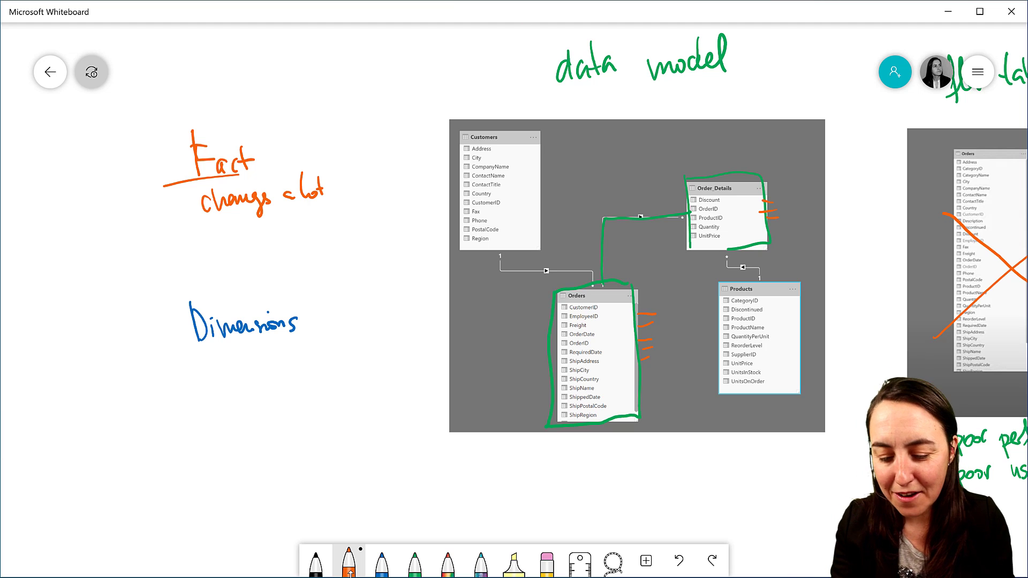
left_click_drag(636, 369, 658, 364)
left_click_drag(637, 377, 651, 375)
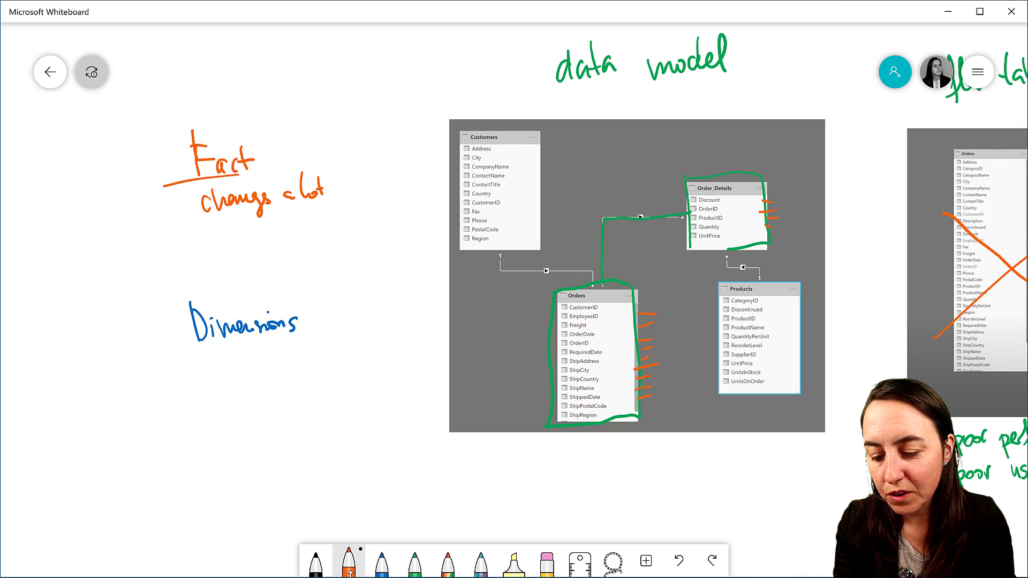
left_click_drag(759, 236, 773, 234)
left_click_drag(760, 242, 772, 240)
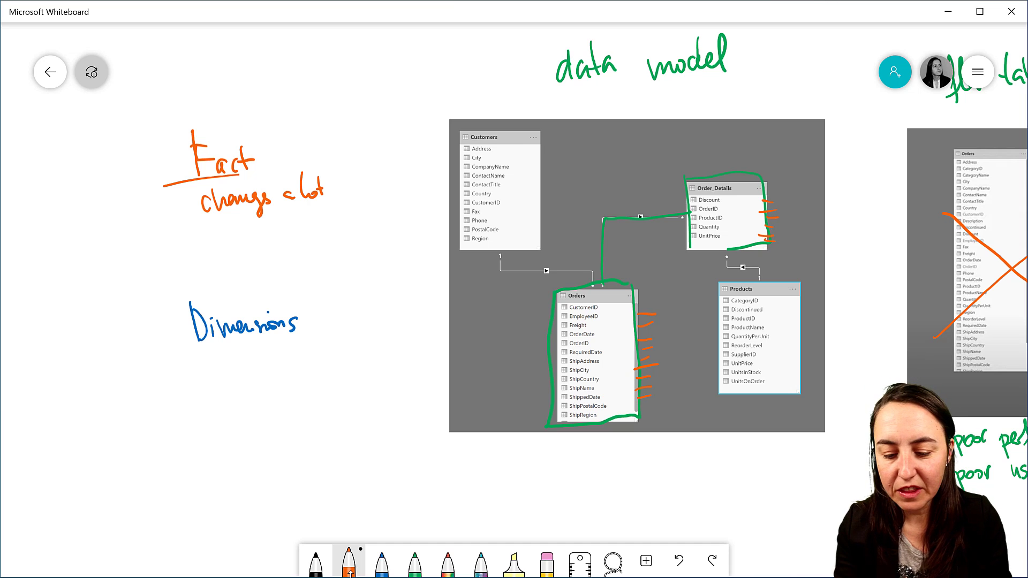
- Circle Orders and Order_Details in orange and tag Order_Details F
mouse_move(628, 284)
left_mouse_down()
mouse_move(555, 293)
mouse_move(549, 415)
mouse_move(647, 410)
mouse_move(634, 292)
mouse_move(646, 296)
left_mouse_up()
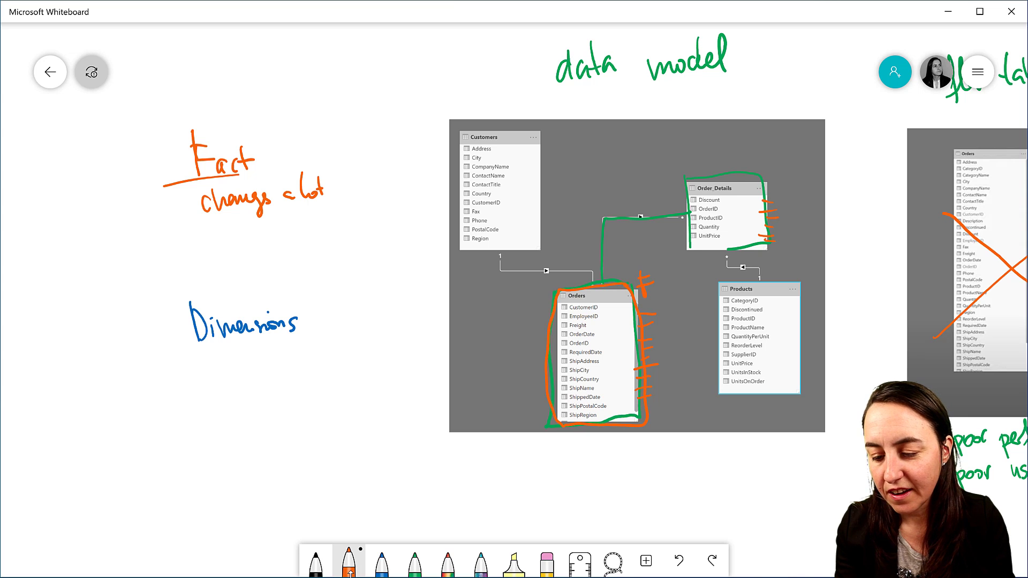
mouse_move(690, 252)
left_mouse_down()
mouse_move(696, 175)
mouse_move(767, 225)
mouse_move(681, 252)
left_mouse_up()
left_click_drag(765, 176, 782, 154)
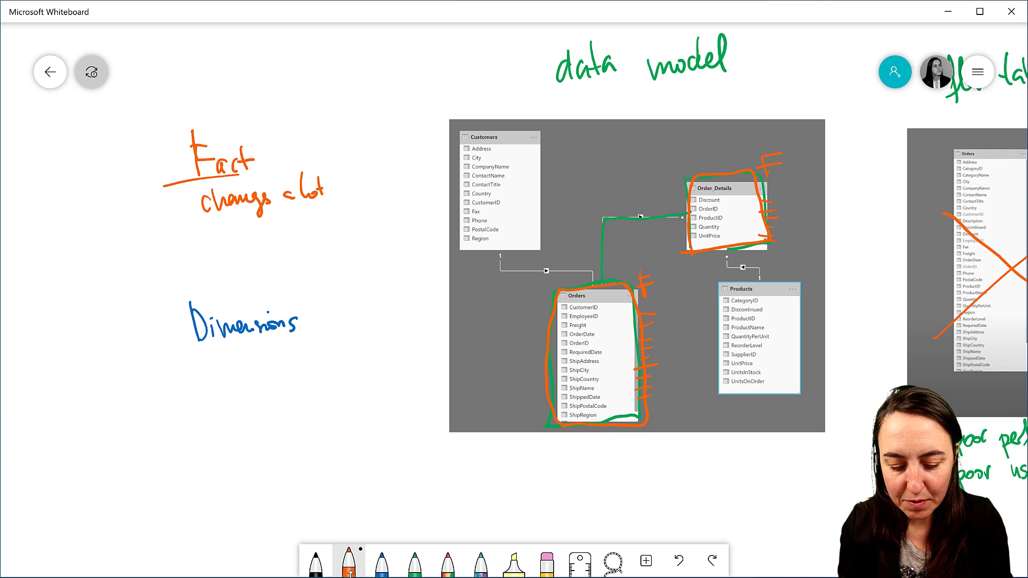
left_click(381, 562)
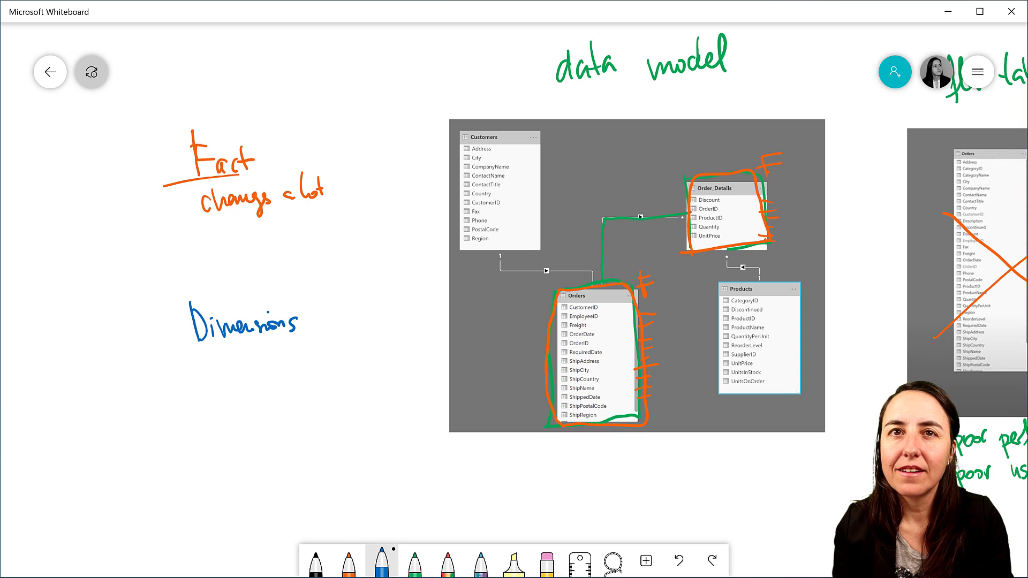
- Underline Dimensions and write the notes 'content', 'more info' and 'slow change' beneath
left_click_drag(187, 355, 195, 353)
mouse_move(210, 352)
left_mouse_down()
mouse_move(300, 336)
mouse_move(219, 379)
mouse_move(278, 364)
mouse_move(287, 352)
left_mouse_up()
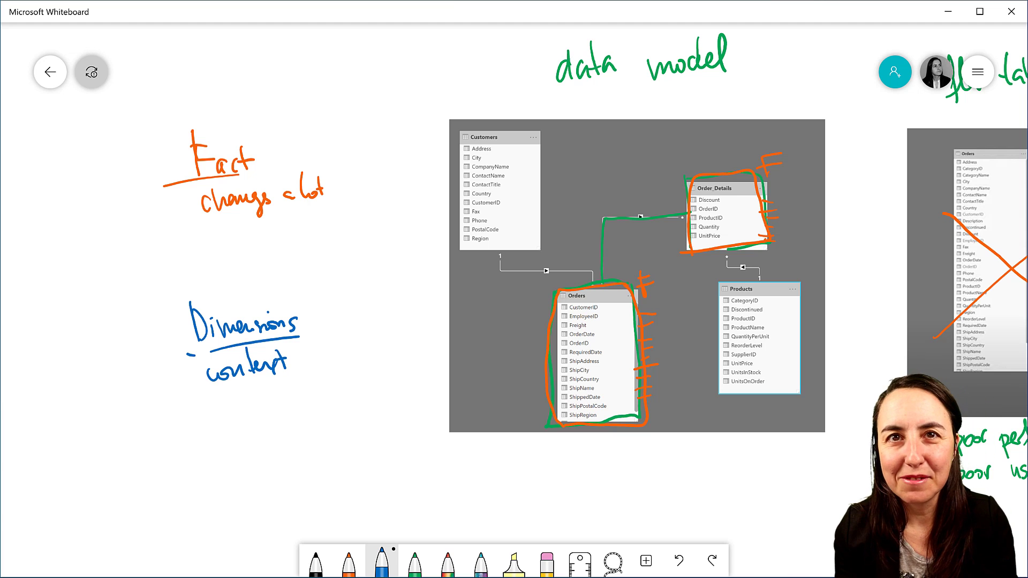
left_click(637, 276)
mouse_move(206, 414)
left_mouse_down()
mouse_move(251, 403)
mouse_move(291, 414)
mouse_move(306, 390)
left_mouse_up()
mouse_move(235, 446)
left_mouse_down()
mouse_move(230, 461)
mouse_move(224, 450)
left_mouse_up()
left_click_drag(239, 456, 279, 435)
mouse_move(301, 424)
left_mouse_down()
mouse_move(295, 439)
mouse_move(315, 435)
left_mouse_up()
mouse_move(328, 417)
left_mouse_down()
mouse_move(329, 428)
mouse_move(349, 413)
mouse_move(343, 432)
left_mouse_up()
left_click(356, 407)
- Box the Customers and Products tables in blue and label each D
mouse_move(543, 124)
left_mouse_down()
mouse_move(543, 257)
mouse_move(461, 257)
mouse_move(453, 145)
mouse_move(531, 127)
left_mouse_up()
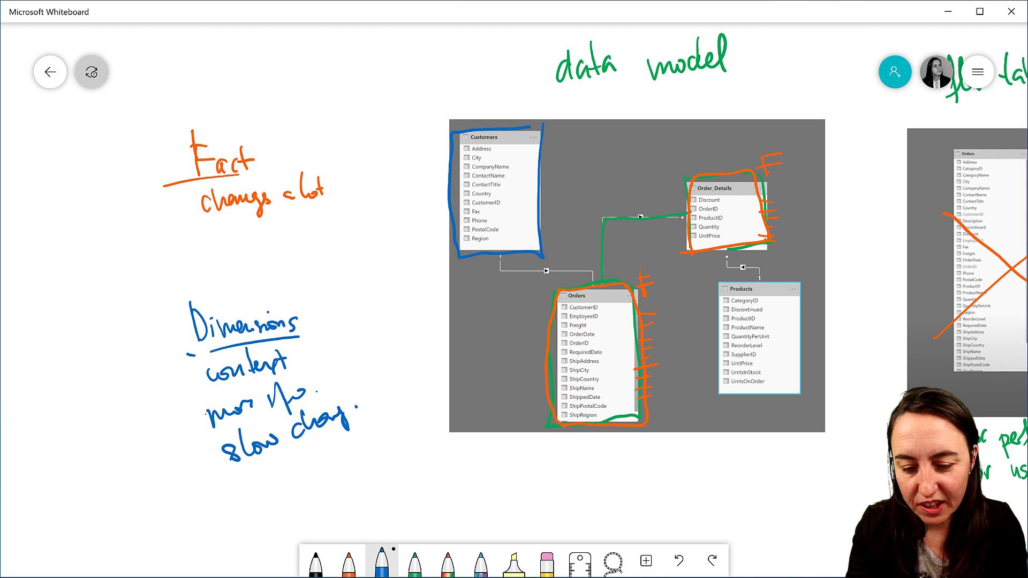
left_click_drag(548, 131, 549, 150)
left_click_drag(548, 126, 550, 149)
mouse_move(718, 280)
left_mouse_down()
mouse_move(722, 400)
mouse_move(798, 391)
mouse_move(801, 308)
mouse_move(704, 277)
left_mouse_up()
left_click_drag(809, 274, 813, 293)
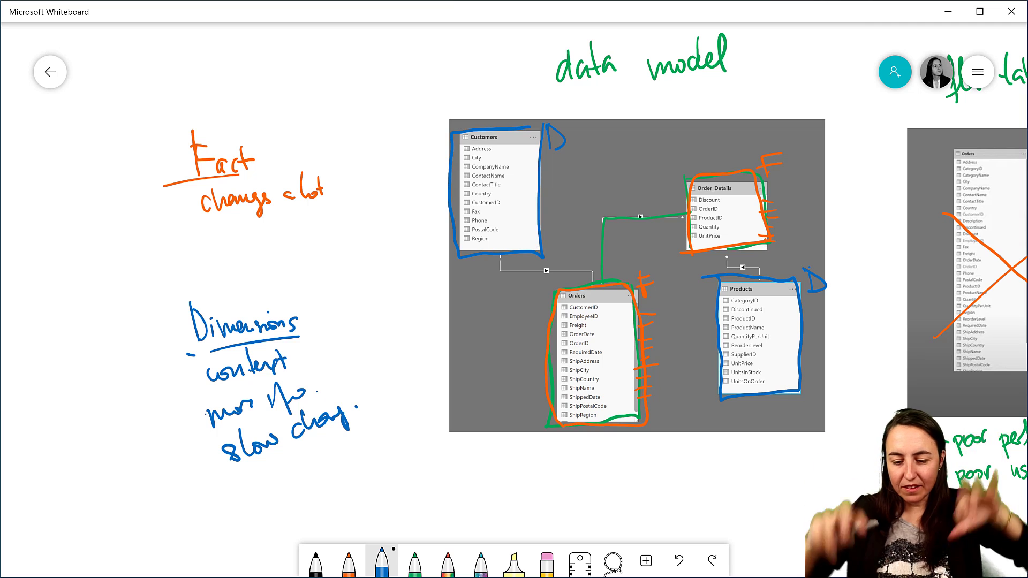
- Bracket the COVID table's date columns in orange and label them Fact
scroll(514, 289, "right", 15)
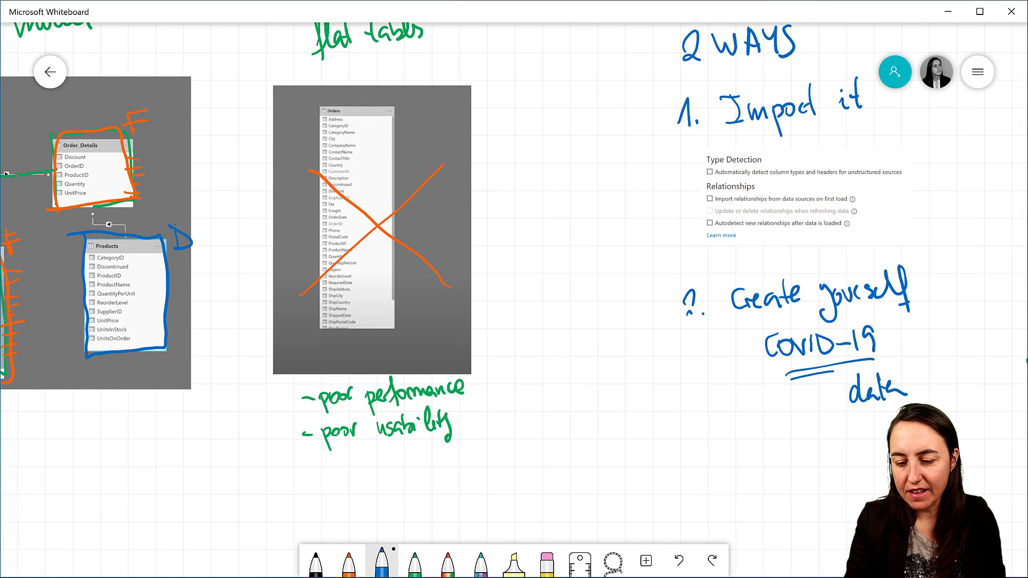
scroll(514, 289, "right", 10)
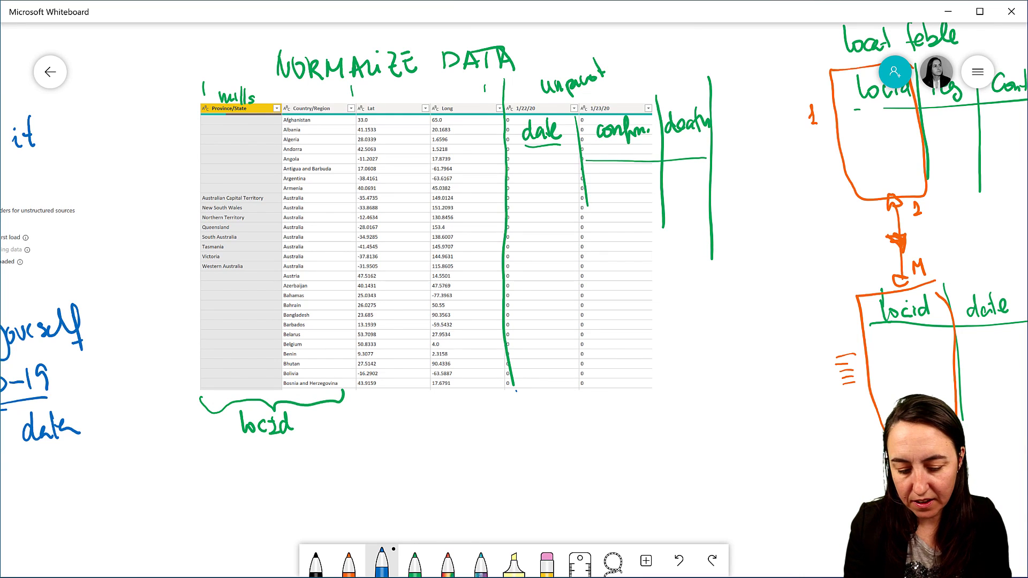
left_click(348, 562)
mouse_move(508, 391)
left_mouse_down()
mouse_move(534, 411)
mouse_move(599, 415)
mouse_move(697, 394)
mouse_move(698, 378)
left_mouse_up()
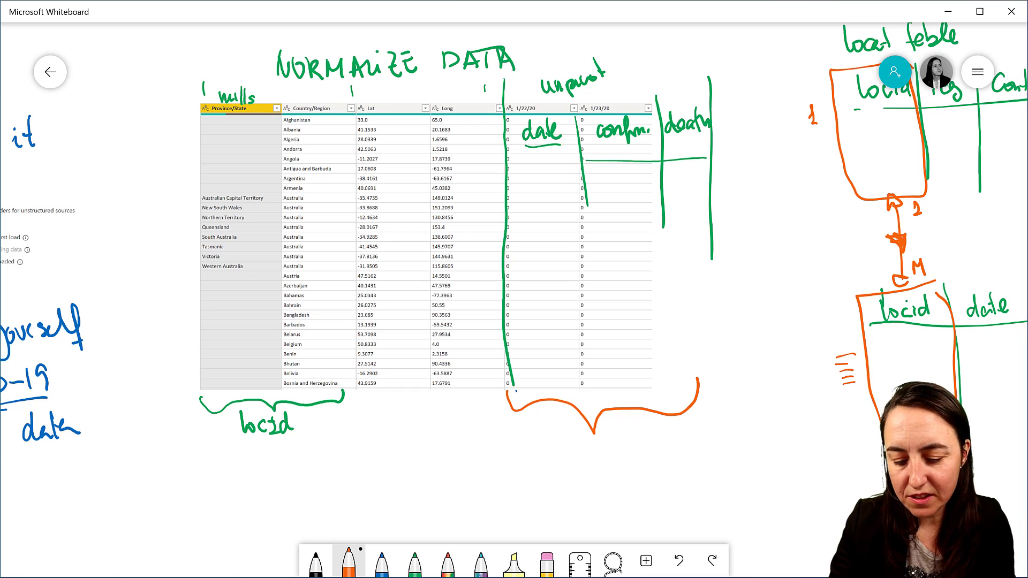
mouse_move(604, 435)
left_mouse_down()
mouse_move(605, 459)
mouse_move(616, 429)
mouse_move(631, 452)
left_mouse_up()
left_click_drag(643, 427, 646, 450)
- Bracket the location columns in blue and label them Dimension
left_click(382, 563)
mouse_move(209, 433)
left_mouse_down()
mouse_move(224, 453)
mouse_move(290, 453)
mouse_move(452, 446)
mouse_move(477, 429)
left_mouse_up()
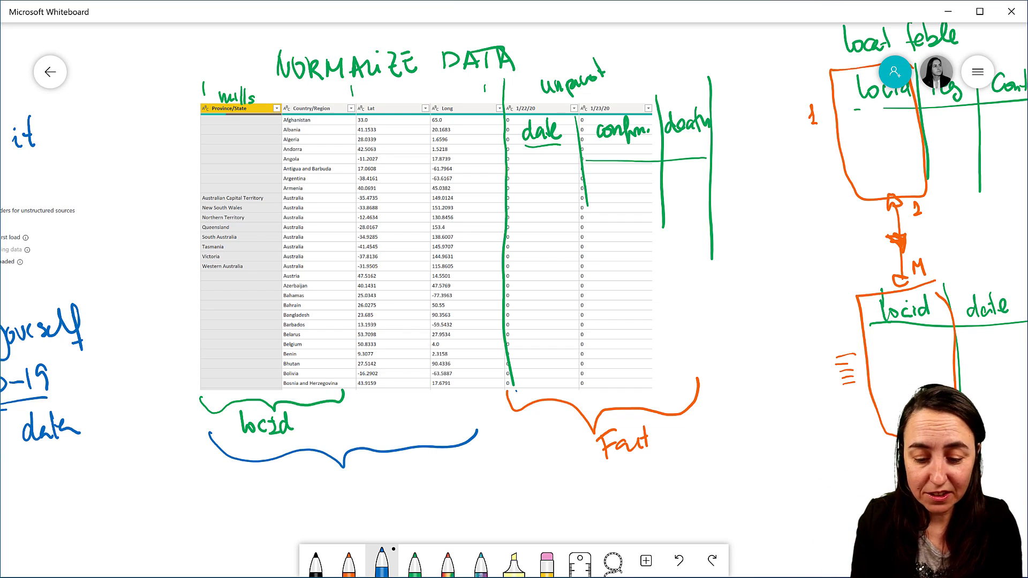
mouse_move(348, 475)
left_mouse_down()
mouse_move(368, 490)
mouse_move(380, 479)
mouse_move(458, 473)
left_mouse_up()
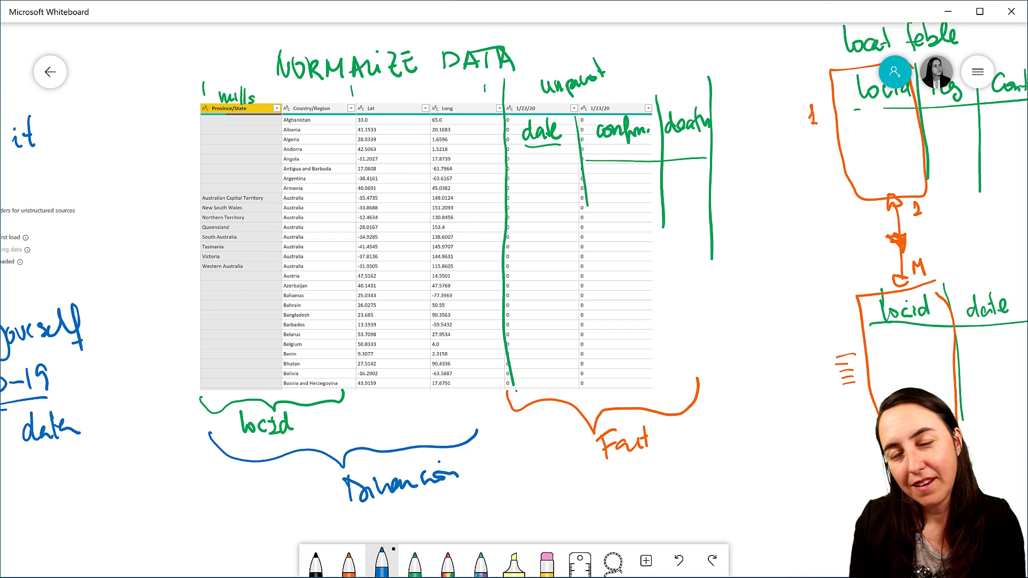
scroll(515, 300, "right", 5)
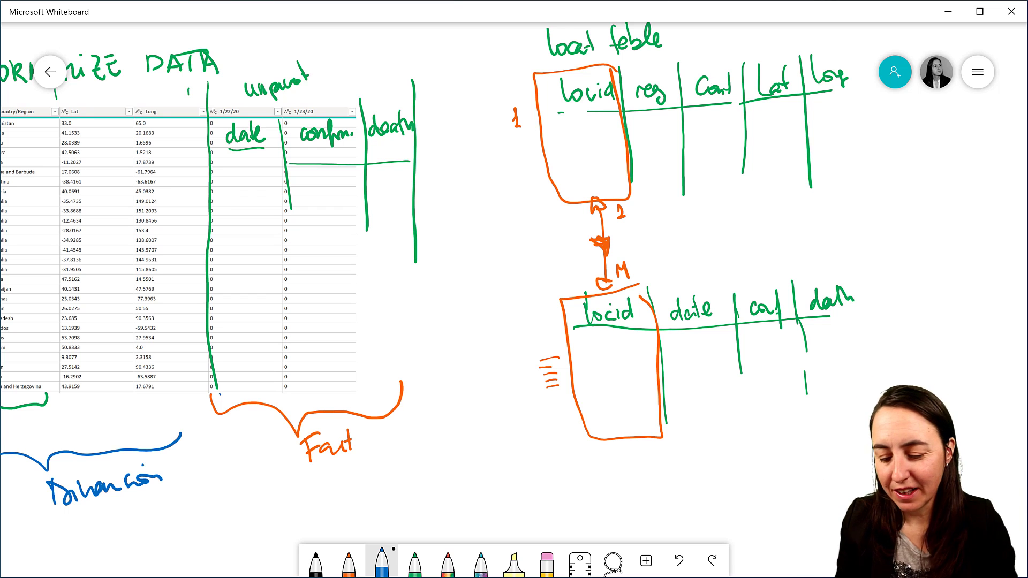
- Circle the 1-to-M link between the location tables in blue
scroll(514, 300, "right", 5)
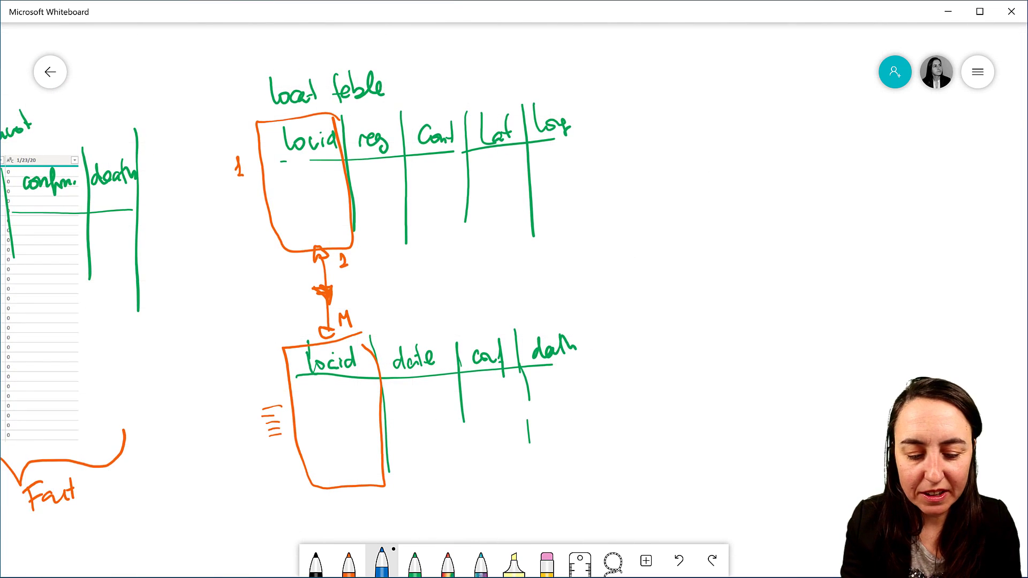
mouse_move(332, 231)
left_mouse_down()
mouse_move(298, 256)
mouse_move(340, 344)
mouse_move(320, 229)
left_mouse_up()
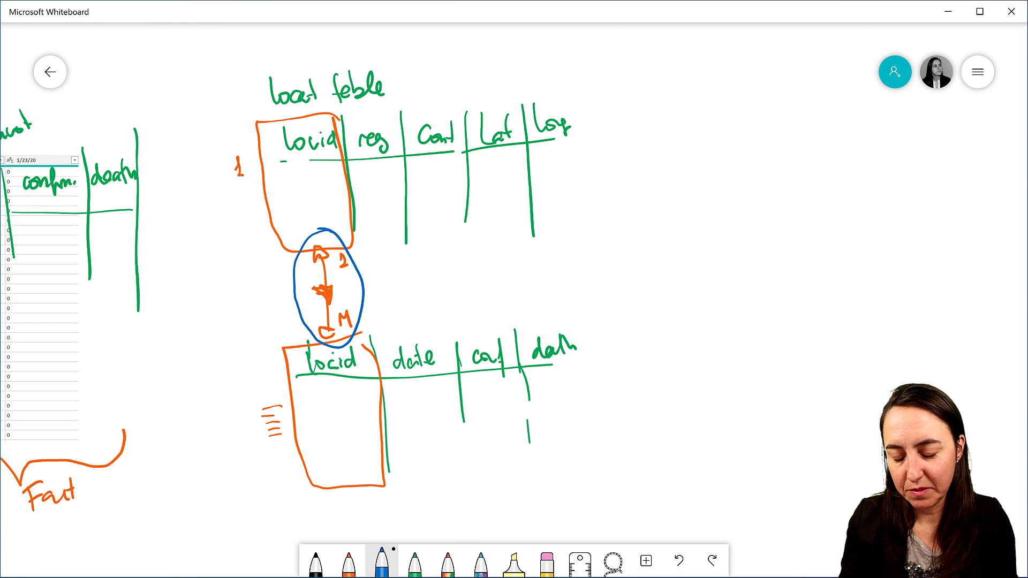
scroll(514, 300, "right", 4)
scroll(514, 300, "up", 1)
- Write a 'Relationships' heading listing 1–M, 1–1 and M–M
mouse_move(607, 106)
left_mouse_down()
mouse_move(612, 131)
mouse_move(640, 132)
mouse_move(683, 130)
mouse_move(733, 107)
mouse_move(755, 122)
mouse_move(770, 111)
left_mouse_up()
mouse_move(641, 169)
left_mouse_down()
mouse_move(644, 199)
mouse_move(710, 168)
mouse_move(713, 203)
left_mouse_up()
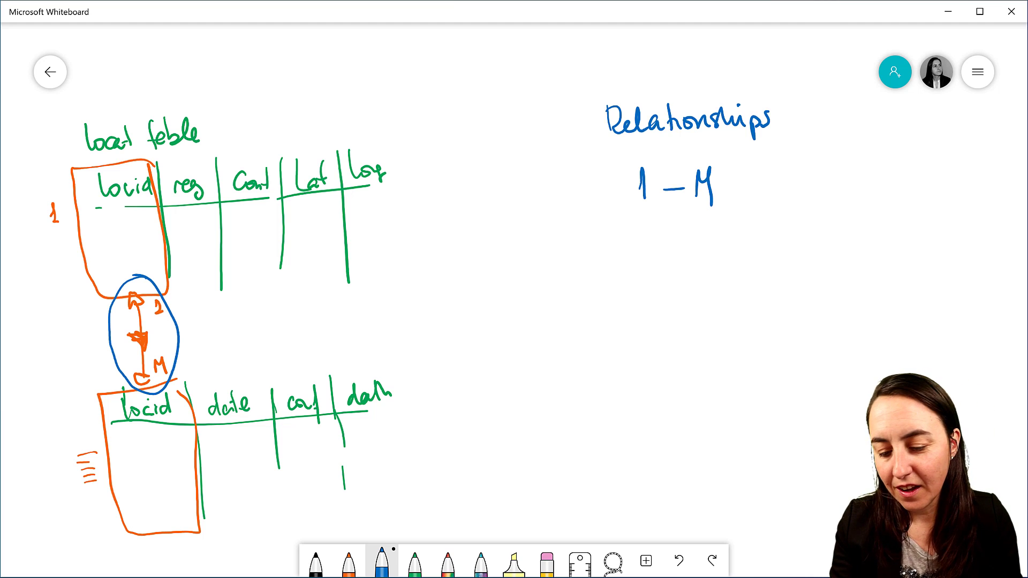
mouse_move(646, 242)
left_mouse_down()
mouse_move(657, 255)
mouse_move(712, 227)
mouse_move(719, 252)
left_mouse_up()
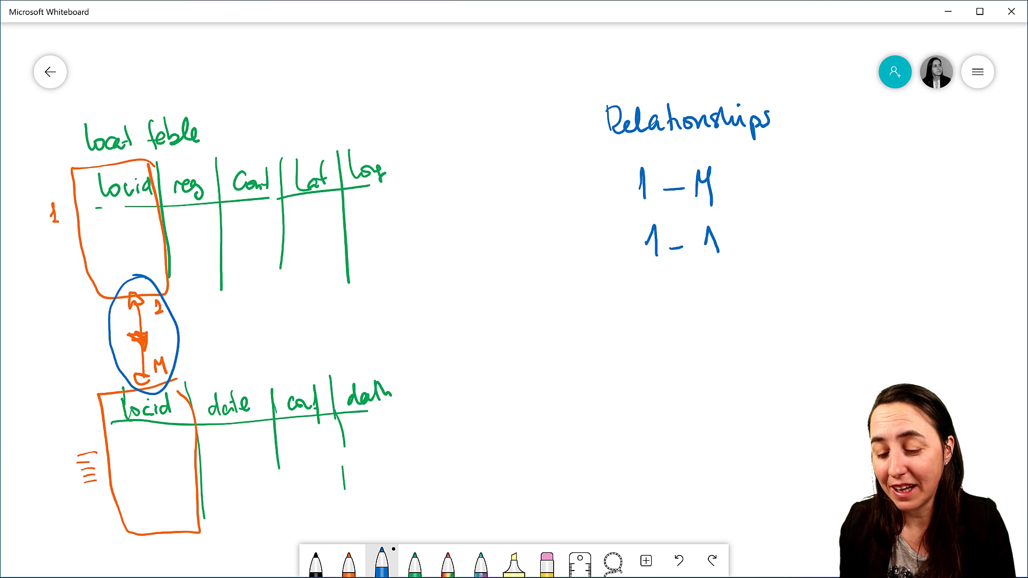
mouse_move(654, 320)
left_mouse_down()
mouse_move(661, 299)
mouse_move(672, 317)
left_mouse_up()
mouse_move(683, 304)
left_mouse_down()
mouse_move(721, 283)
mouse_move(728, 308)
mouse_move(709, 282)
left_mouse_up()
- Write a blue 'Direction' heading listing Single and both
scroll(515, 289, "right", 10)
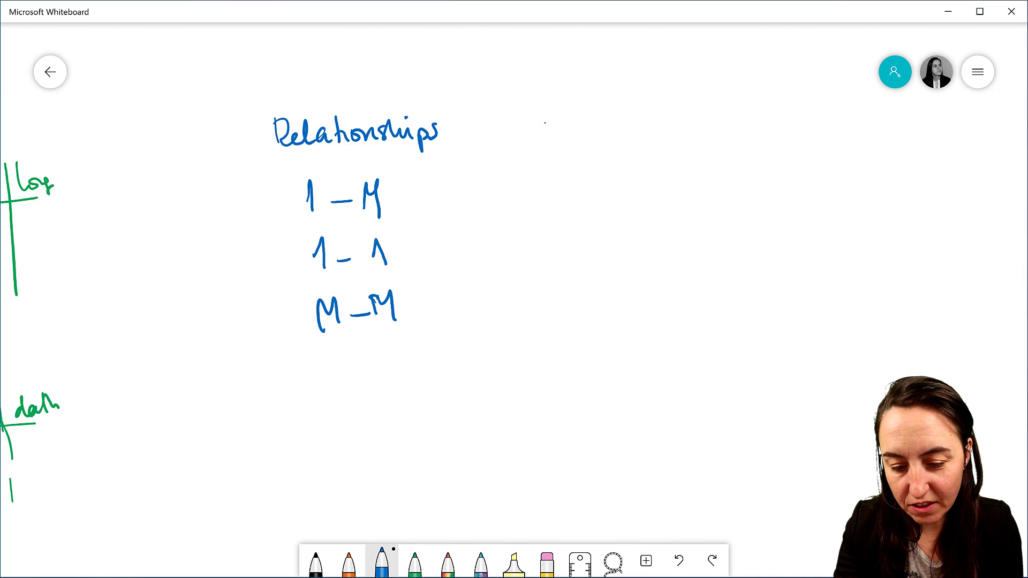
mouse_move(544, 124)
left_mouse_down()
mouse_move(546, 148)
mouse_move(619, 145)
left_mouse_up()
mouse_move(554, 183)
left_mouse_down()
mouse_move(562, 210)
mouse_move(597, 192)
mouse_move(602, 218)
mouse_move(622, 205)
left_mouse_up()
mouse_move(568, 241)
left_mouse_down()
mouse_move(571, 276)
mouse_move(628, 262)
left_mouse_up()
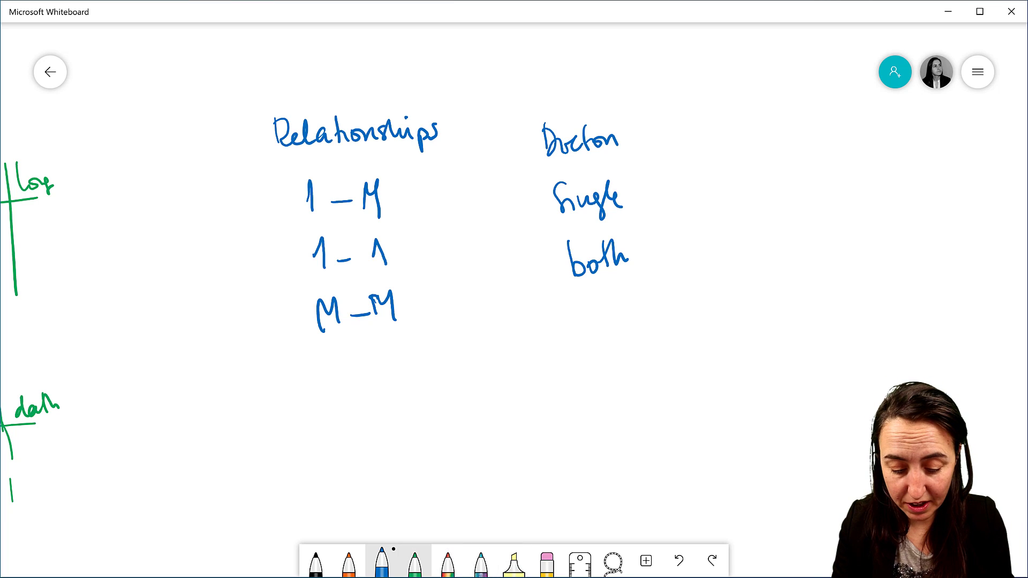
- Cross out M–M and both in orange and write AVOID below
left_click(348, 562)
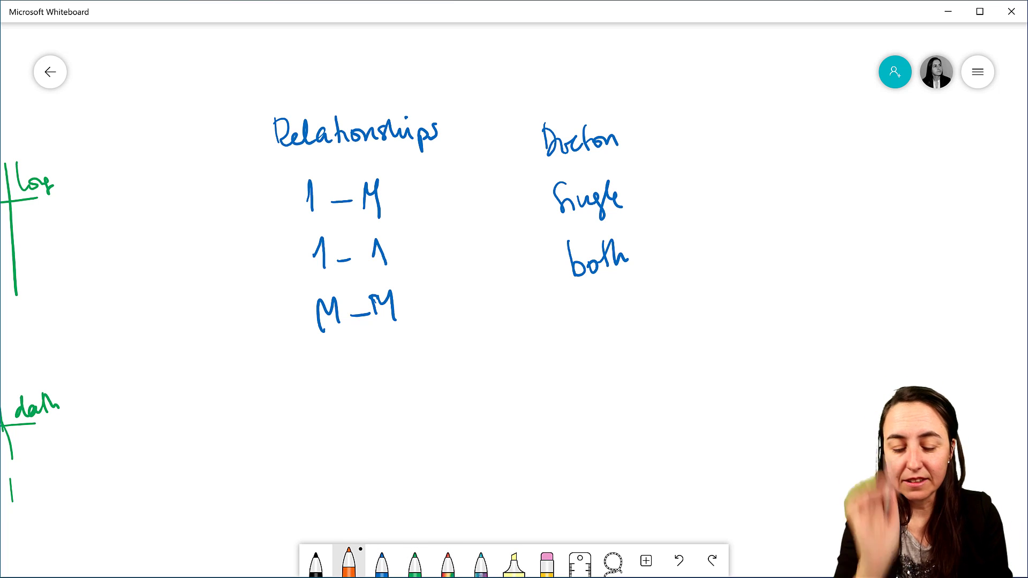
left_click_drag(402, 273, 327, 350)
left_click_drag(307, 292, 389, 334)
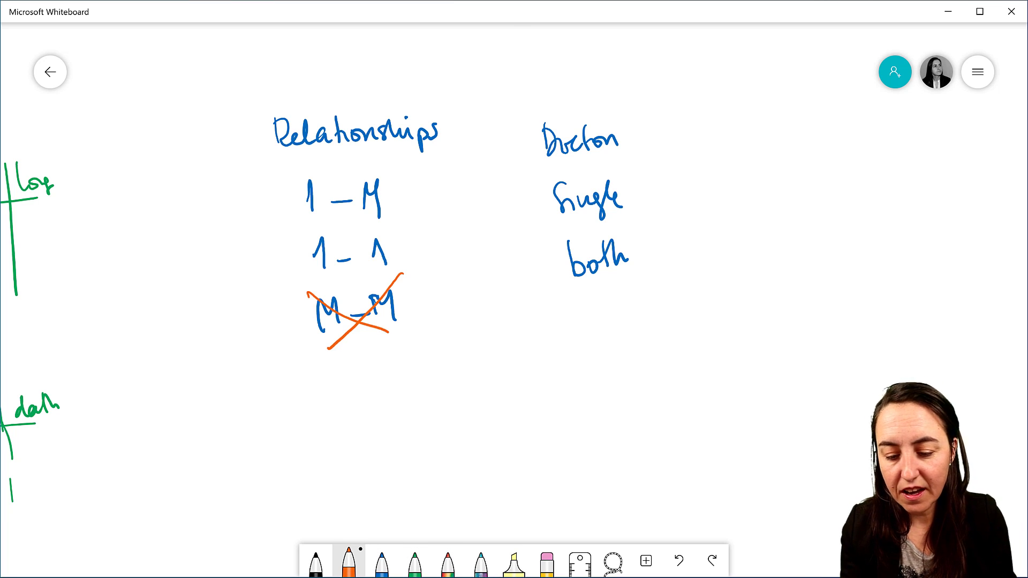
left_click_drag(577, 244, 627, 275)
left_click_drag(622, 238, 585, 284)
mouse_move(447, 417)
left_mouse_down()
mouse_move(461, 397)
mouse_move(471, 407)
mouse_move(490, 373)
mouse_move(515, 391)
left_mouse_up()
mouse_move(516, 366)
left_mouse_down()
mouse_move(538, 378)
mouse_move(517, 391)
left_mouse_up()
mouse_move(310, 295)
left_mouse_down()
mouse_move(383, 324)
mouse_move(393, 313)
left_mouse_up()
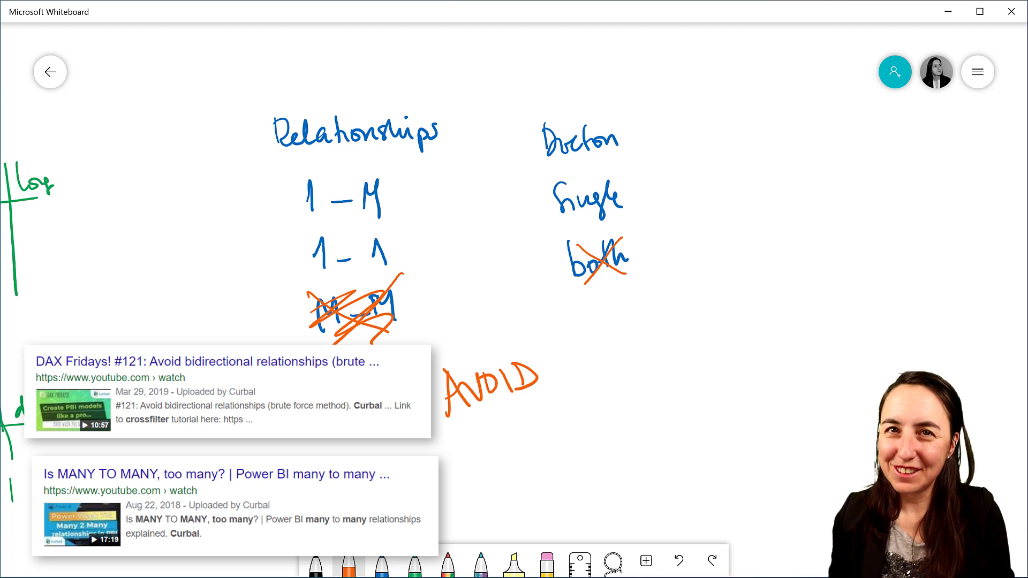
left_click_drag(607, 291, 608, 300)
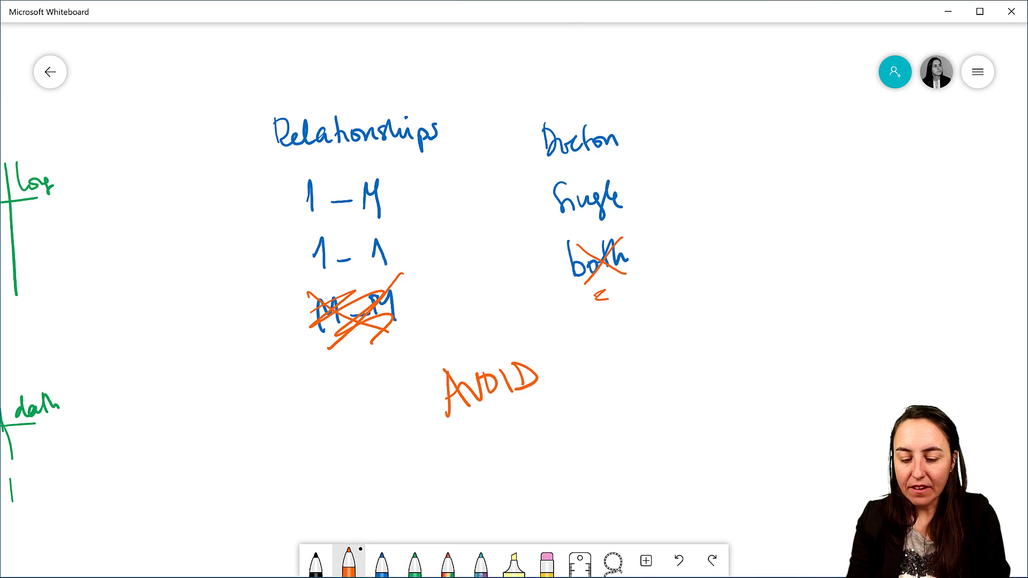
- Write M2M under AVOID with a brace pointing to 'CROSSFILTER' and 'bridge table'
mouse_move(480, 462)
left_mouse_down()
mouse_move(484, 438)
mouse_move(501, 457)
mouse_move(540, 449)
left_mouse_up()
left_click_drag(552, 384, 579, 475)
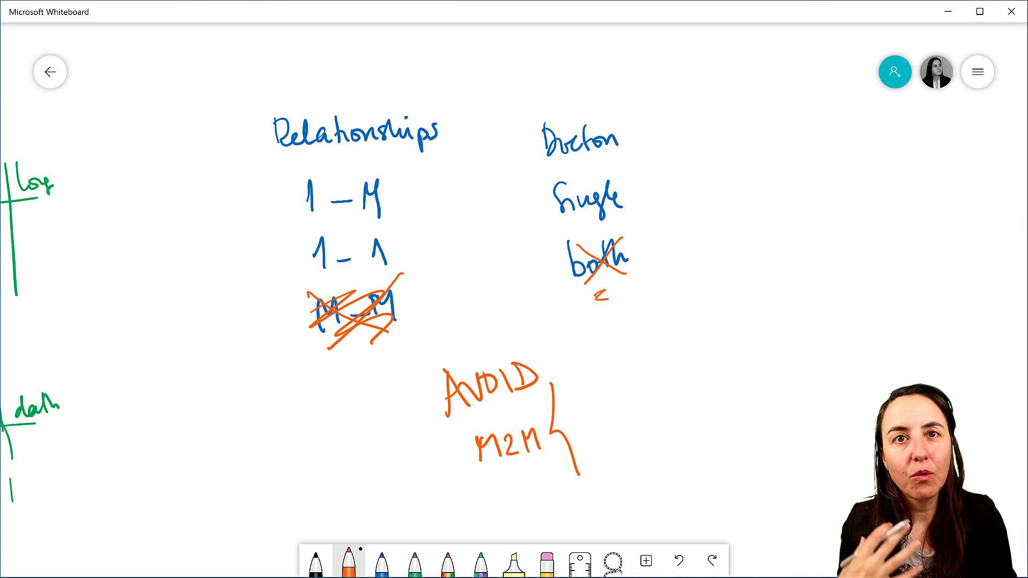
mouse_move(583, 386)
left_mouse_down()
mouse_move(578, 399)
mouse_move(629, 374)
left_mouse_up()
left_click_drag(630, 380, 641, 357)
mouse_move(633, 371)
left_mouse_down()
mouse_move(676, 355)
mouse_move(683, 342)
mouse_move(698, 351)
left_mouse_up()
mouse_move(593, 437)
left_mouse_down()
mouse_move(610, 450)
mouse_move(632, 418)
left_mouse_up()
mouse_move(633, 428)
left_mouse_down()
mouse_move(642, 417)
mouse_move(642, 432)
mouse_move(669, 385)
left_mouse_up()
left_click_drag(661, 401, 682, 392)
left_click_drag(675, 396, 690, 372)
left_click_drag(694, 386, 707, 382)
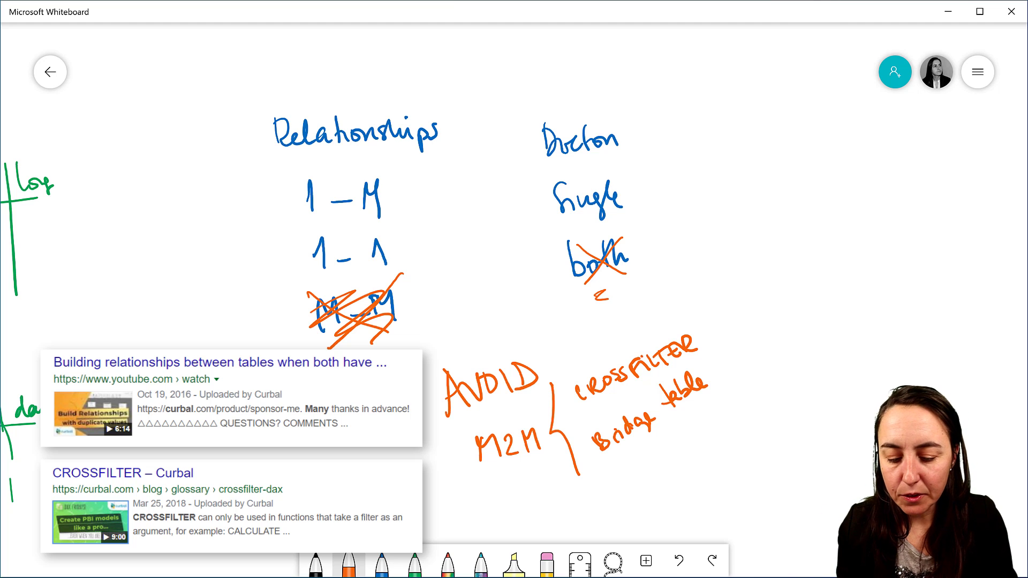
mouse_move(697, 320)
left_mouse_down()
mouse_move(728, 391)
mouse_move(723, 435)
left_mouse_up()
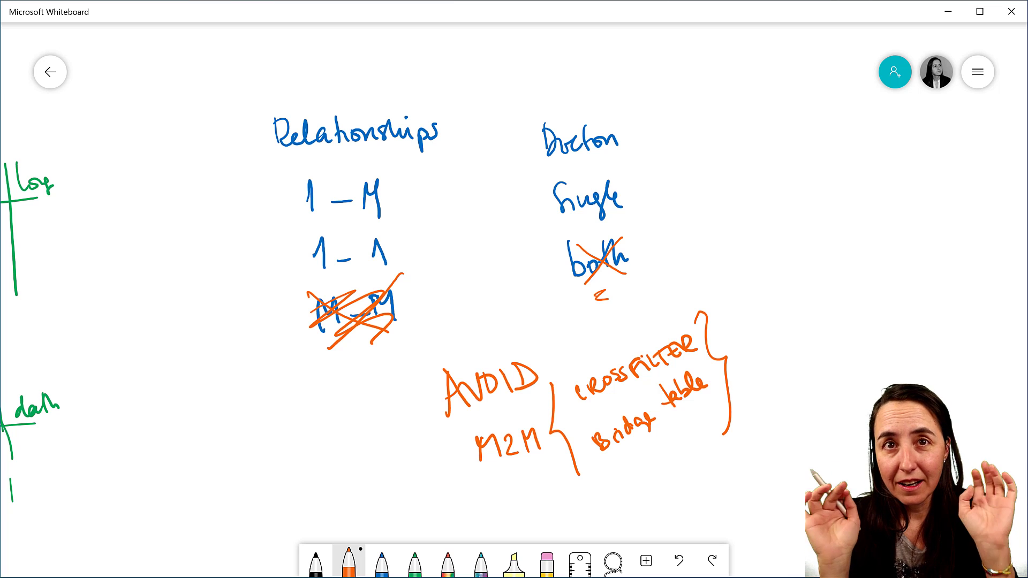
- Scribble further over M–M and circle 1–M and 1–1 together in orange
mouse_move(312, 321)
left_mouse_down()
mouse_move(334, 302)
mouse_move(385, 350)
left_mouse_up()
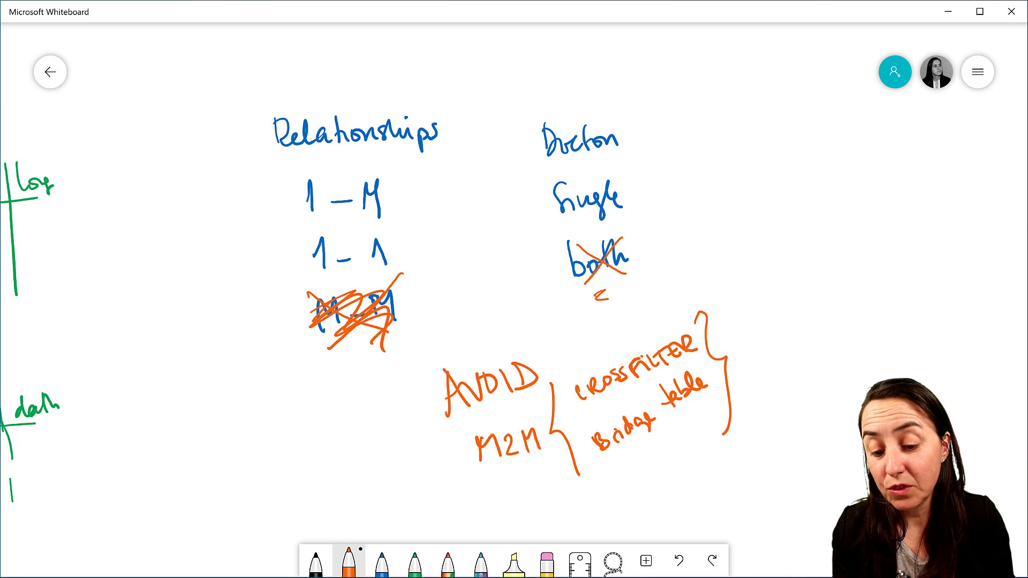
mouse_move(304, 275)
left_mouse_down()
mouse_move(344, 276)
mouse_move(313, 161)
mouse_move(303, 286)
left_mouse_up()
mouse_move(414, 211)
left_mouse_down()
mouse_move(546, 208)
mouse_move(546, 226)
mouse_move(637, 154)
mouse_move(546, 234)
left_mouse_up()
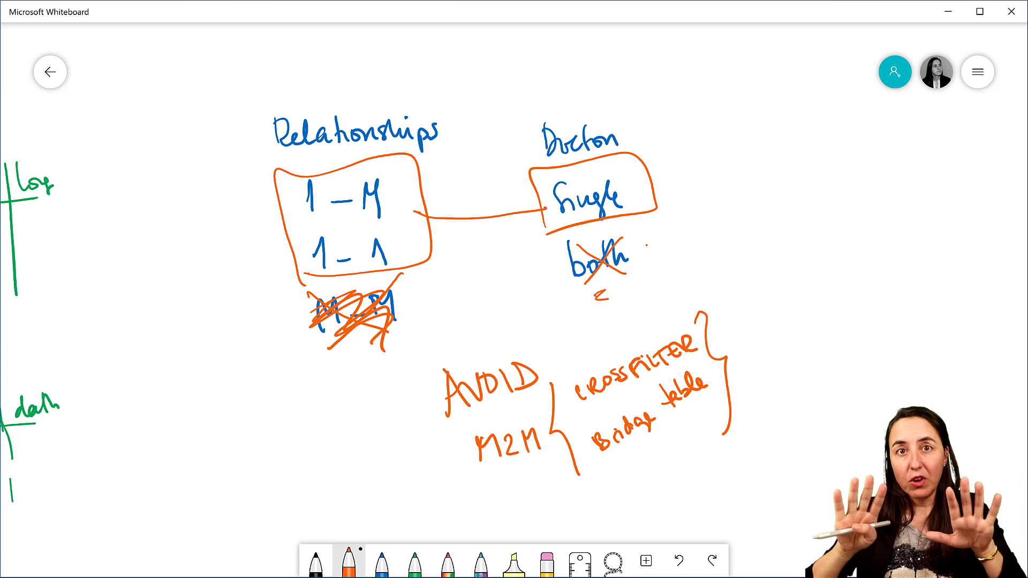
- Add orange arrowheads to both ends of the line linking the 1–M/1–1 box to Single
scroll(514, 289, "left", 8)
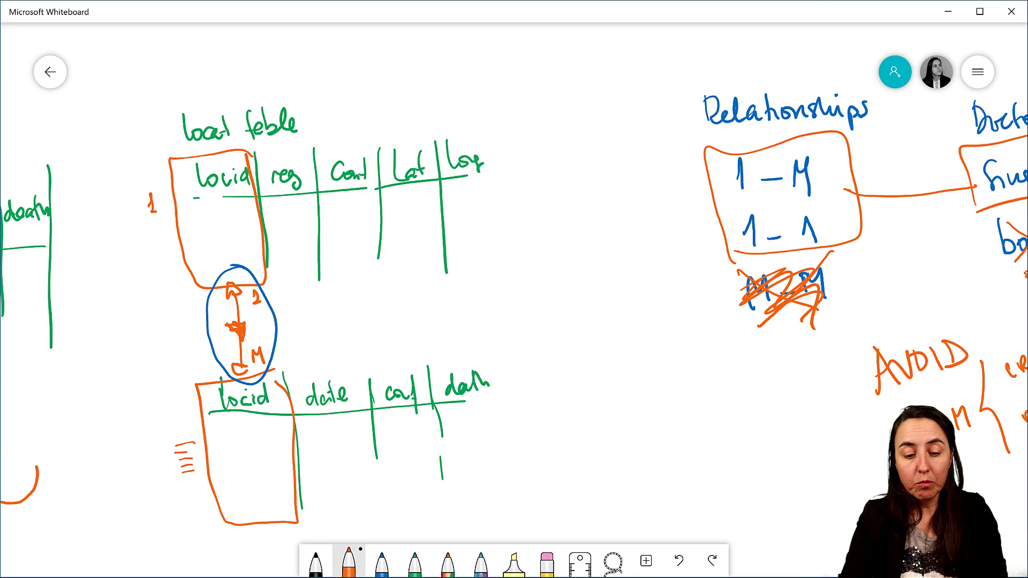
scroll(514, 299, "left", 15)
scroll(514, 300, "right", 15)
scroll(514, 300, "right", 15)
scroll(514, 300, "left", 1)
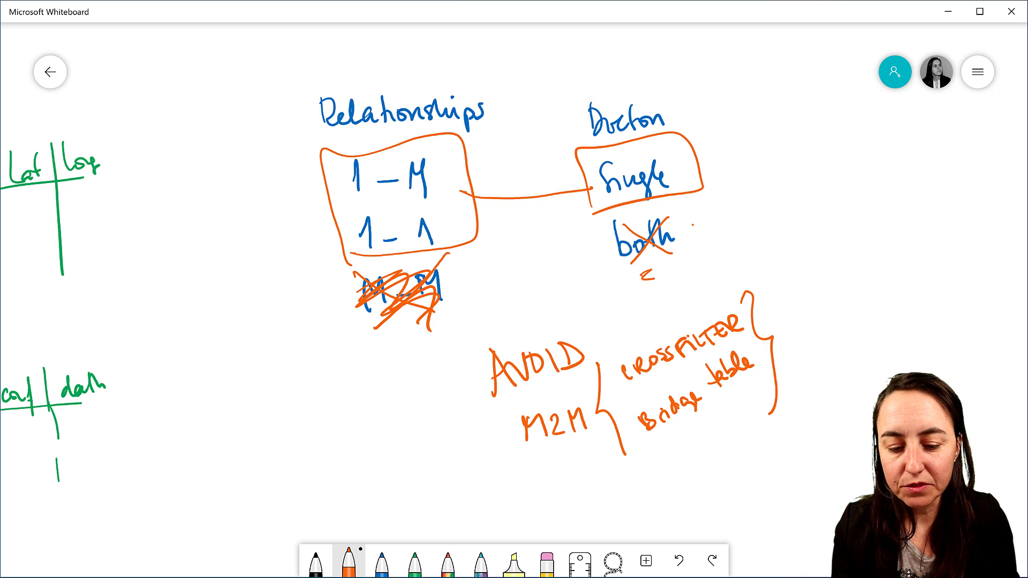
left_click_drag(477, 187, 477, 207)
left_click_drag(579, 182, 589, 193)
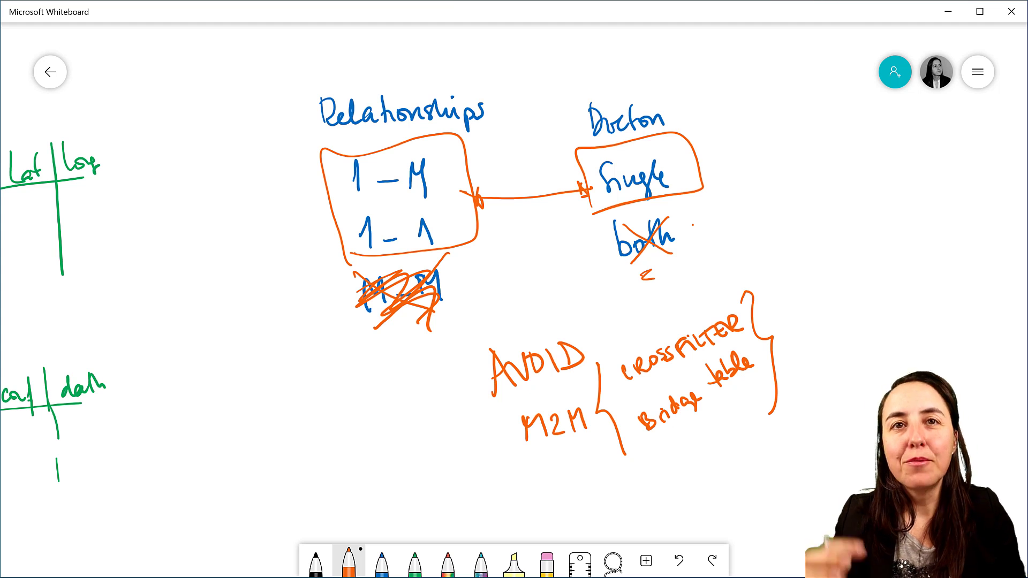